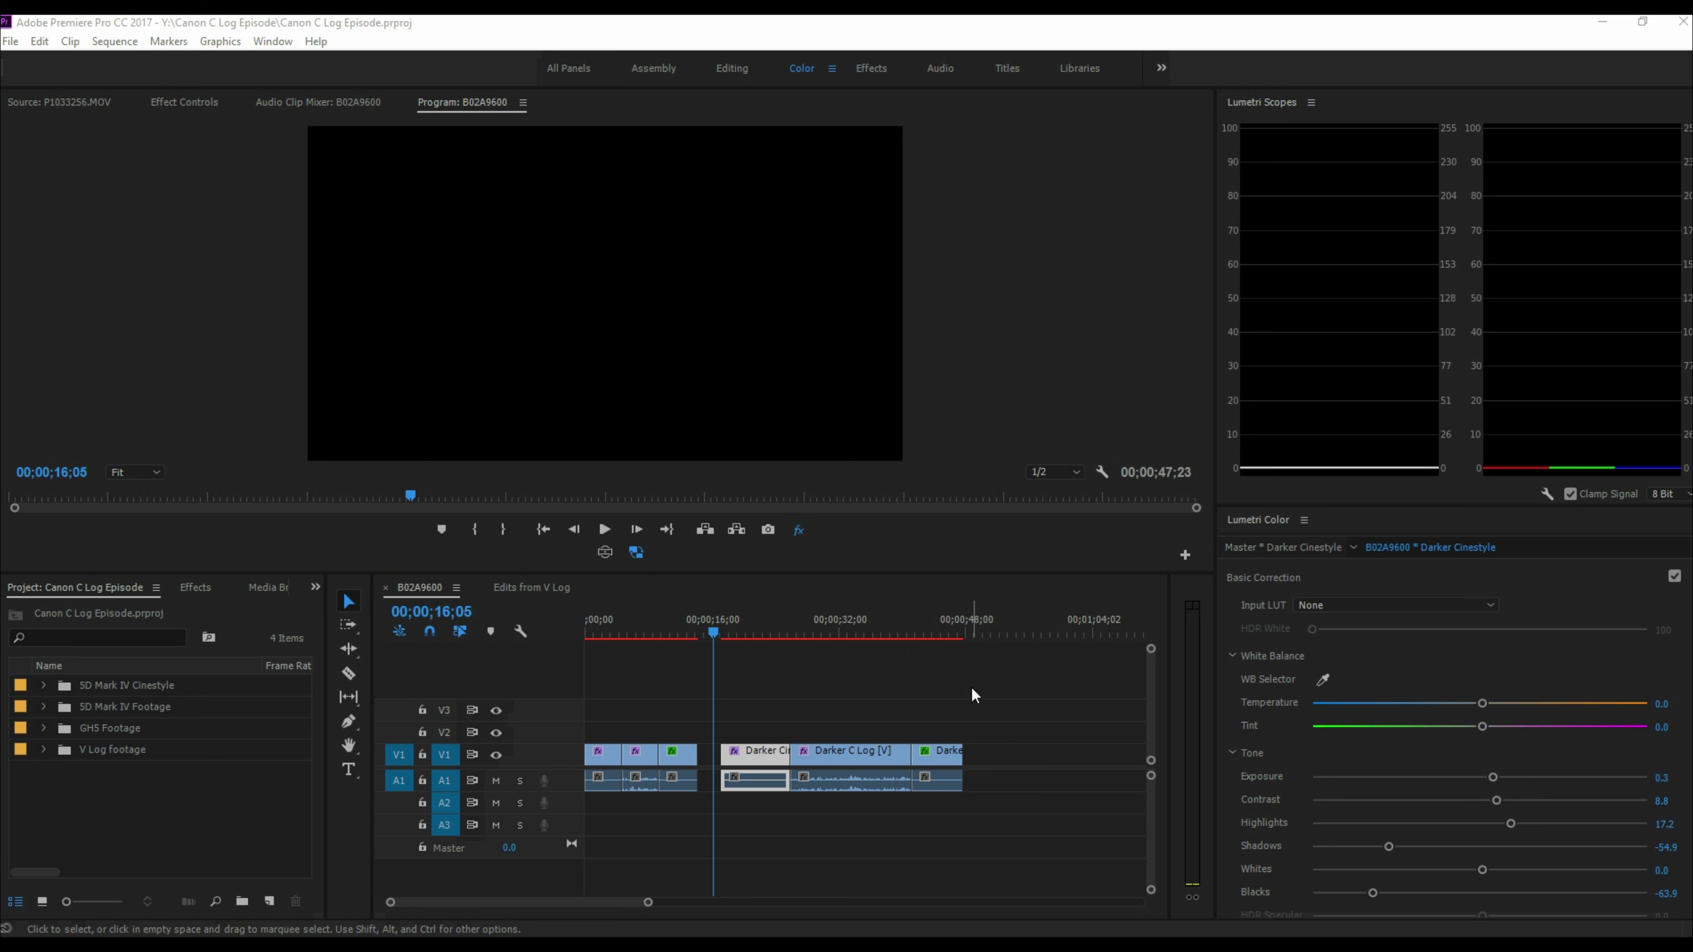
# Step: Park the playhead on the Darker Cinestyle clip at 22;00, then the Darker C Log clip at 30;19
pyautogui.click(761, 628)
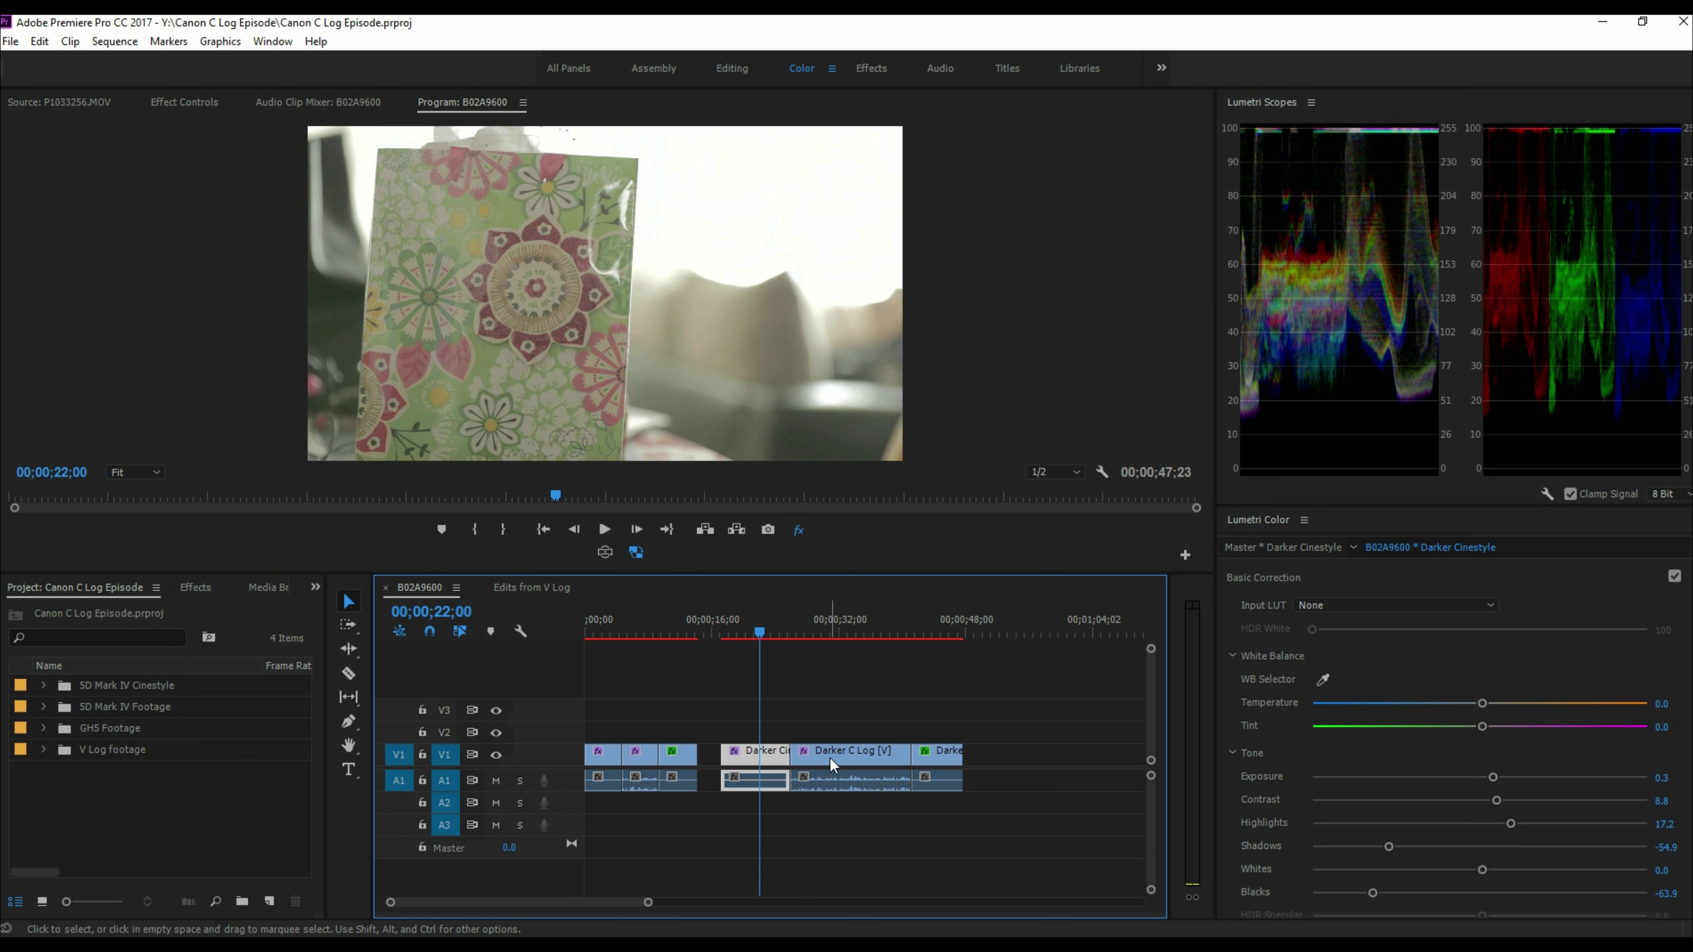
pyautogui.click(831, 631)
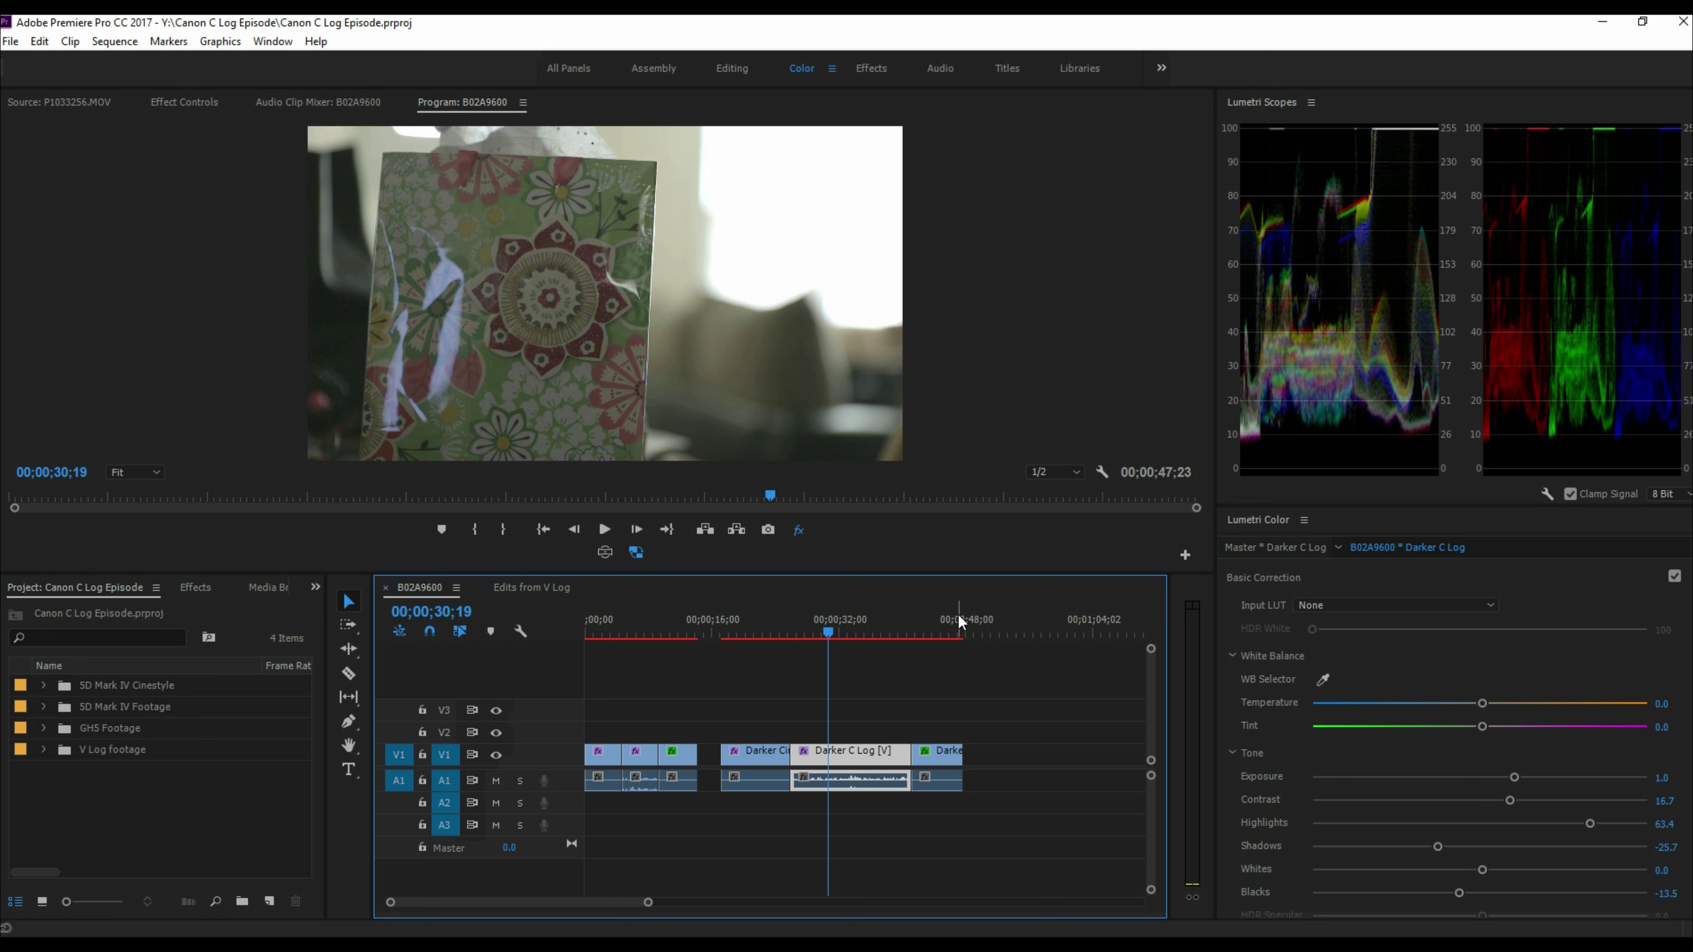
# Step: Move the playhead forward to the Darker V-Log clip at 00;00;43;13
pyautogui.click(930, 619)
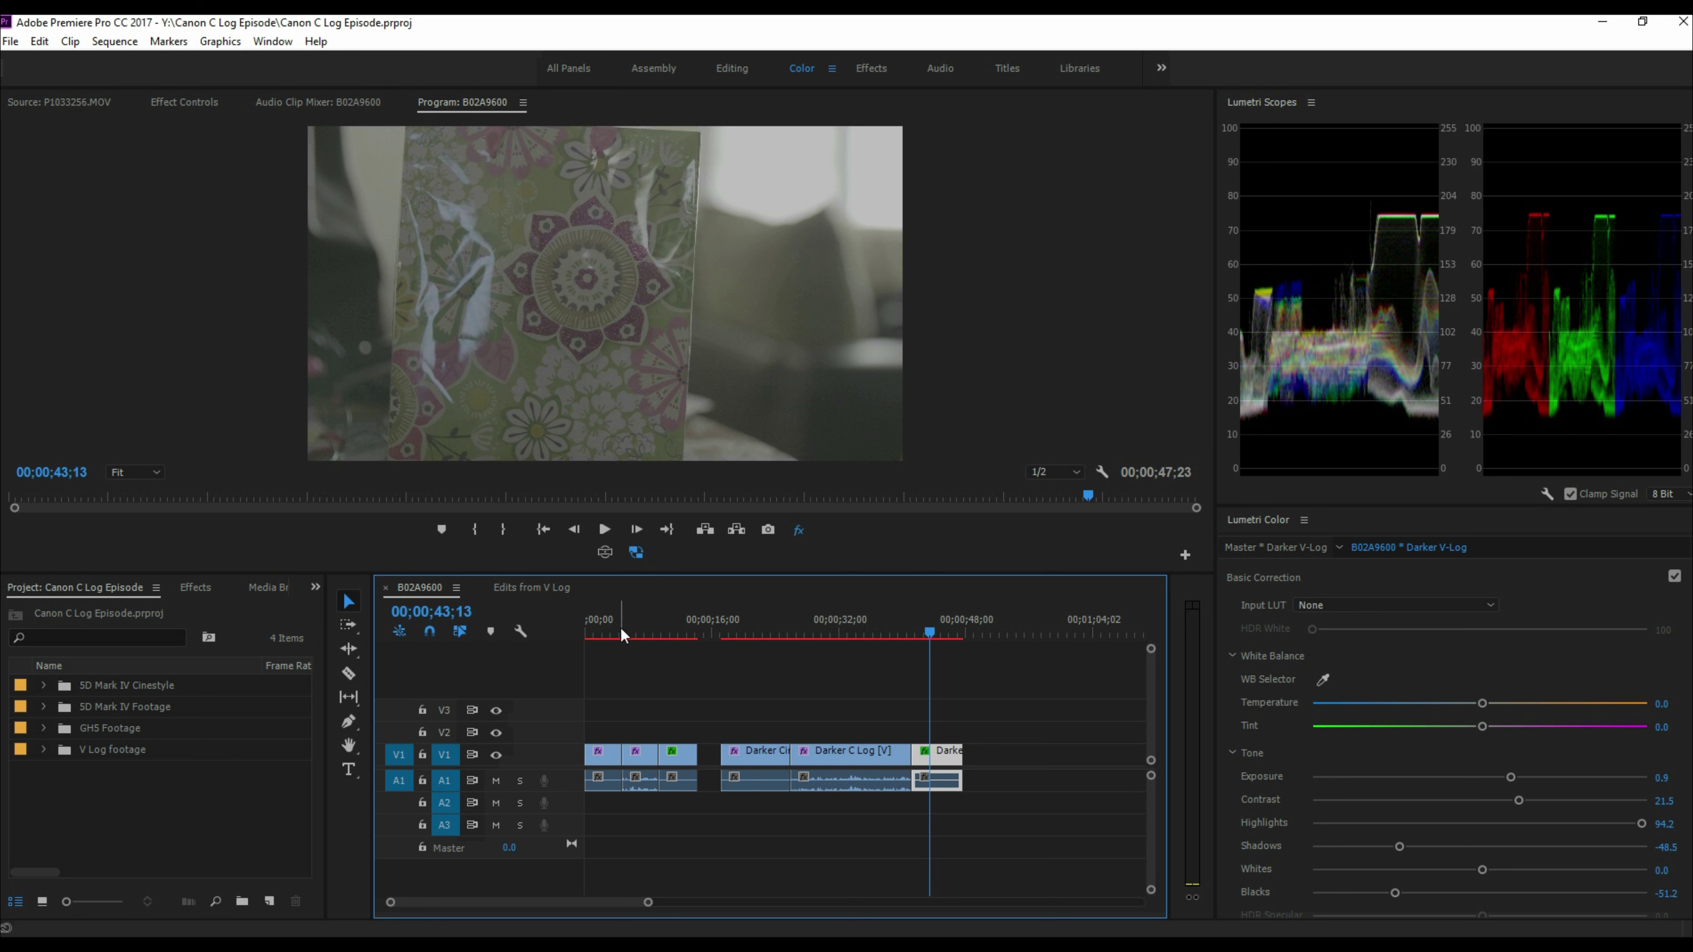
# Step: Return to the opening Brighter cinestyle clip, then view the Brighter C Log clip at 06;19
pyautogui.click(592, 624)
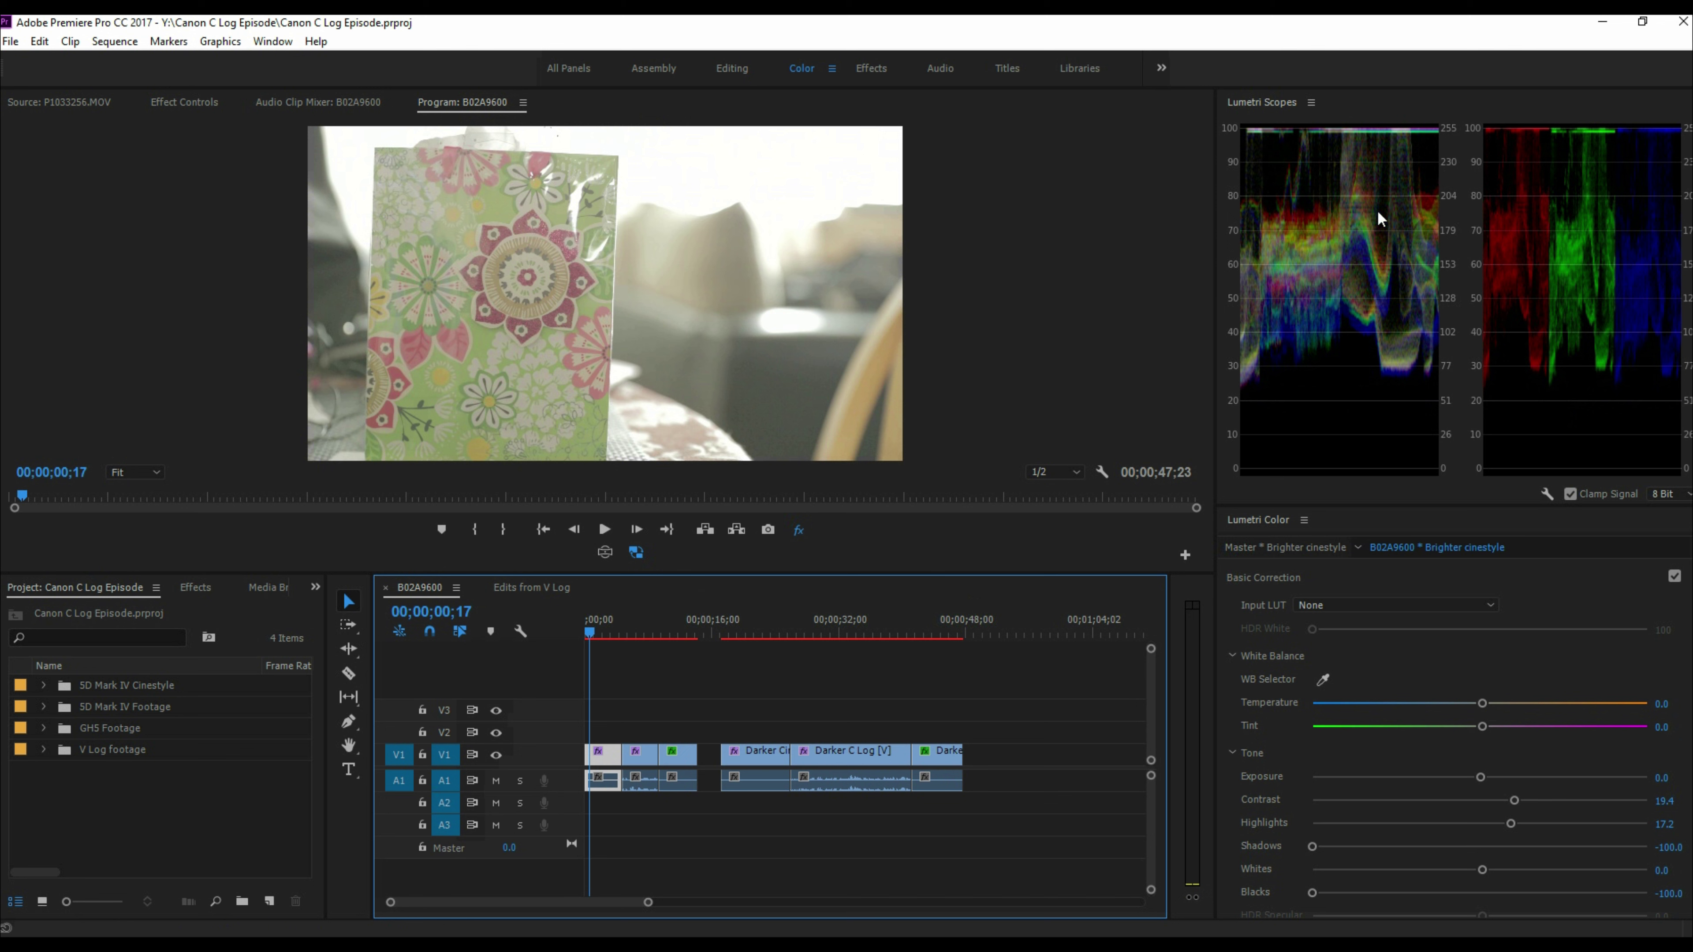
pyautogui.click(638, 620)
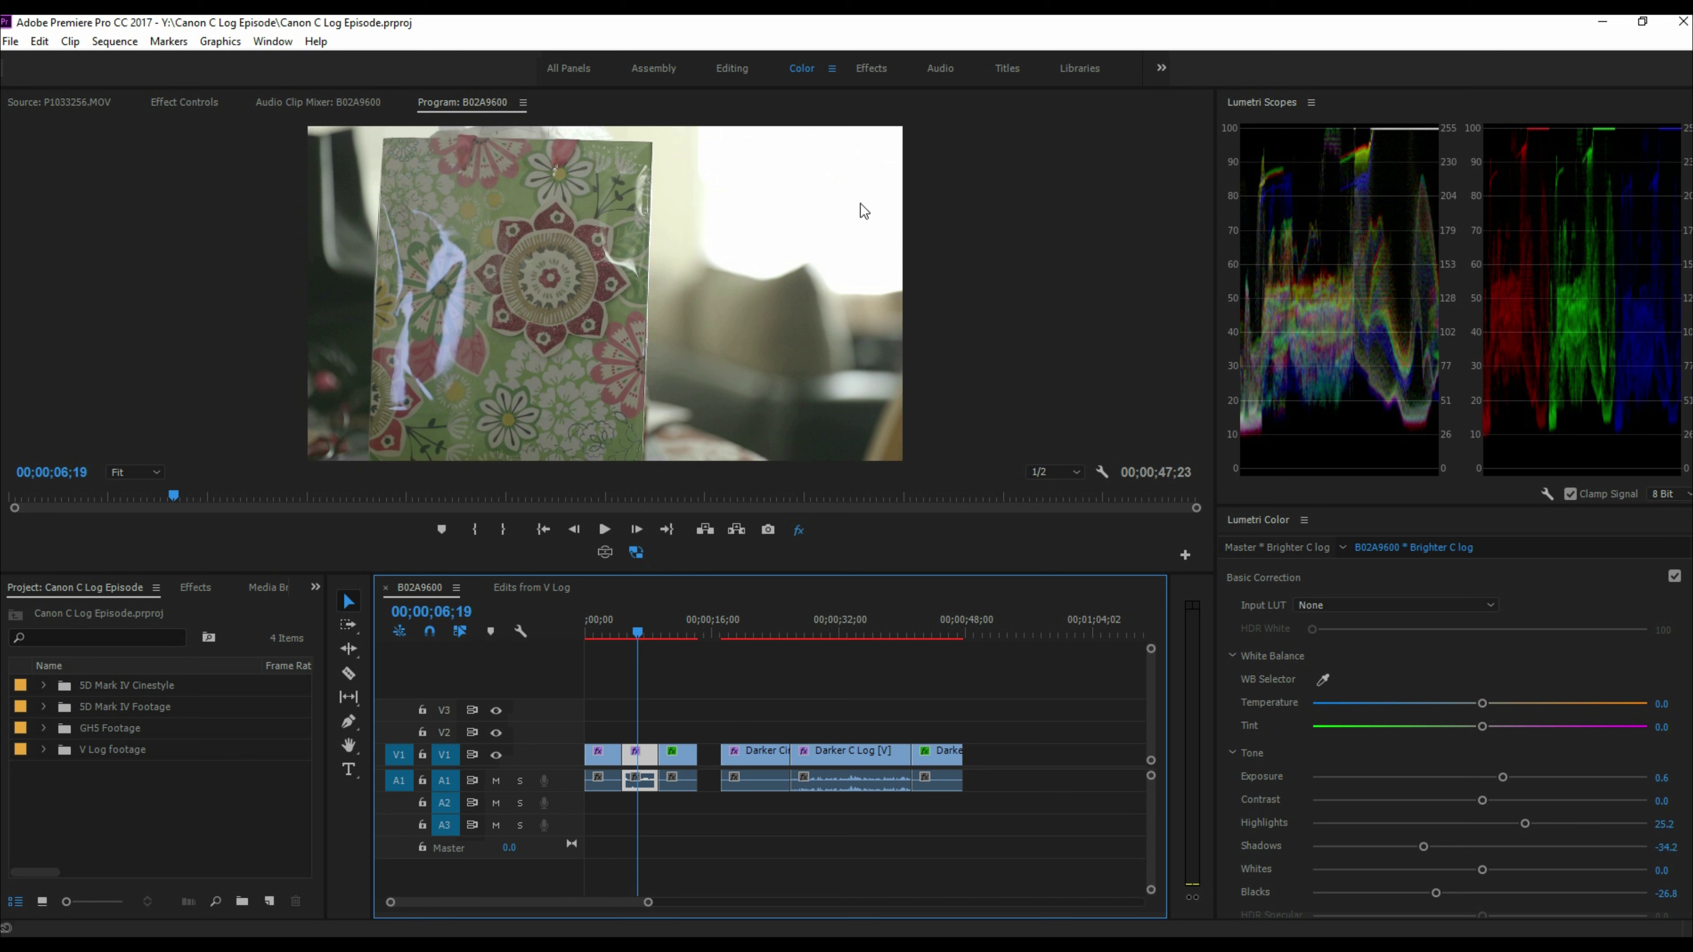
# Step: Park the playhead on the Lighter V-Log clip at 00;00;10;13 to compare its scopes
pyautogui.click(668, 641)
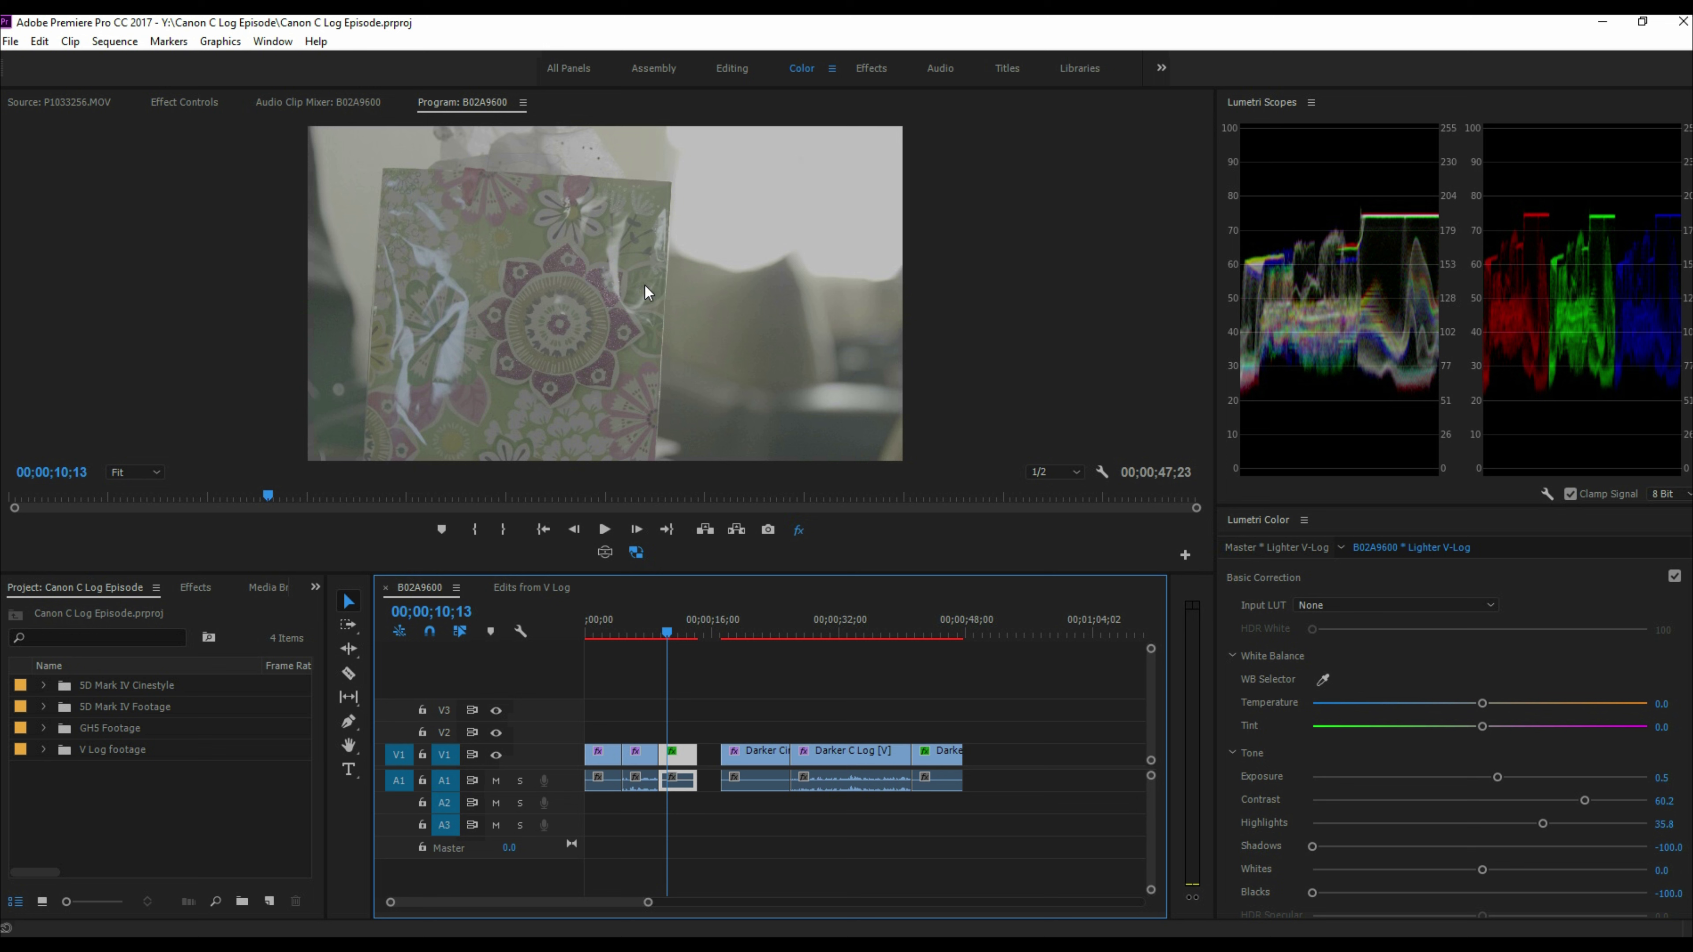
# Step: Step back to the Brighter C Log clip at 06;02, then the Brighter cinestyle clip at 01;07
pyautogui.click(635, 629)
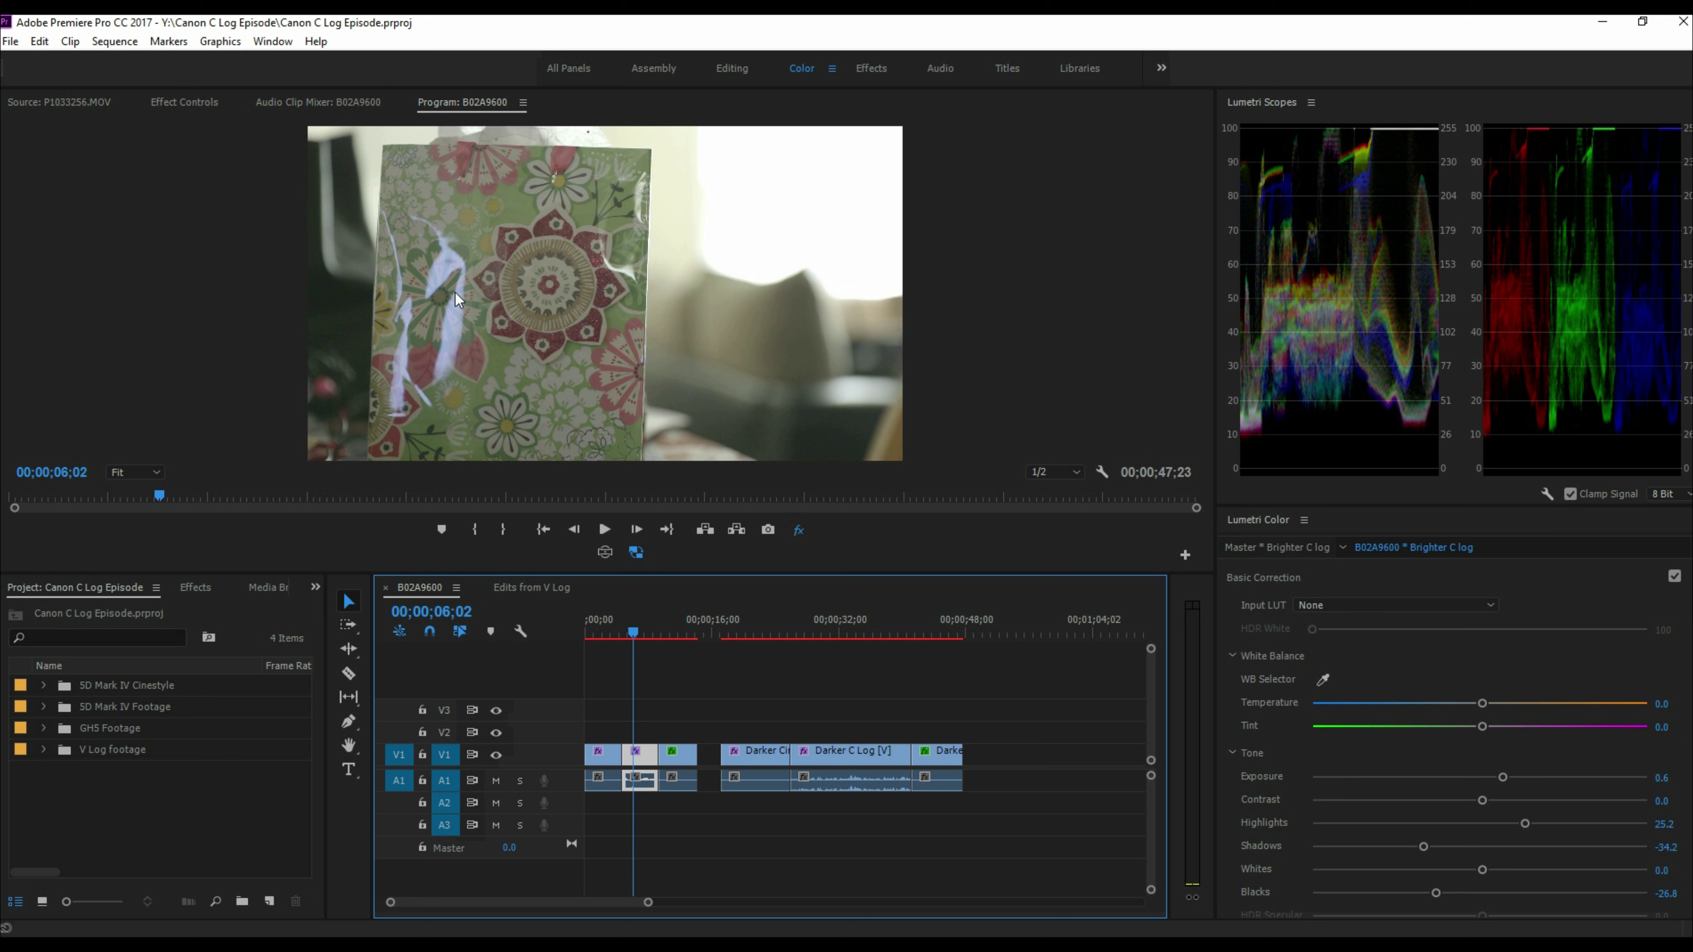
pyautogui.click(596, 632)
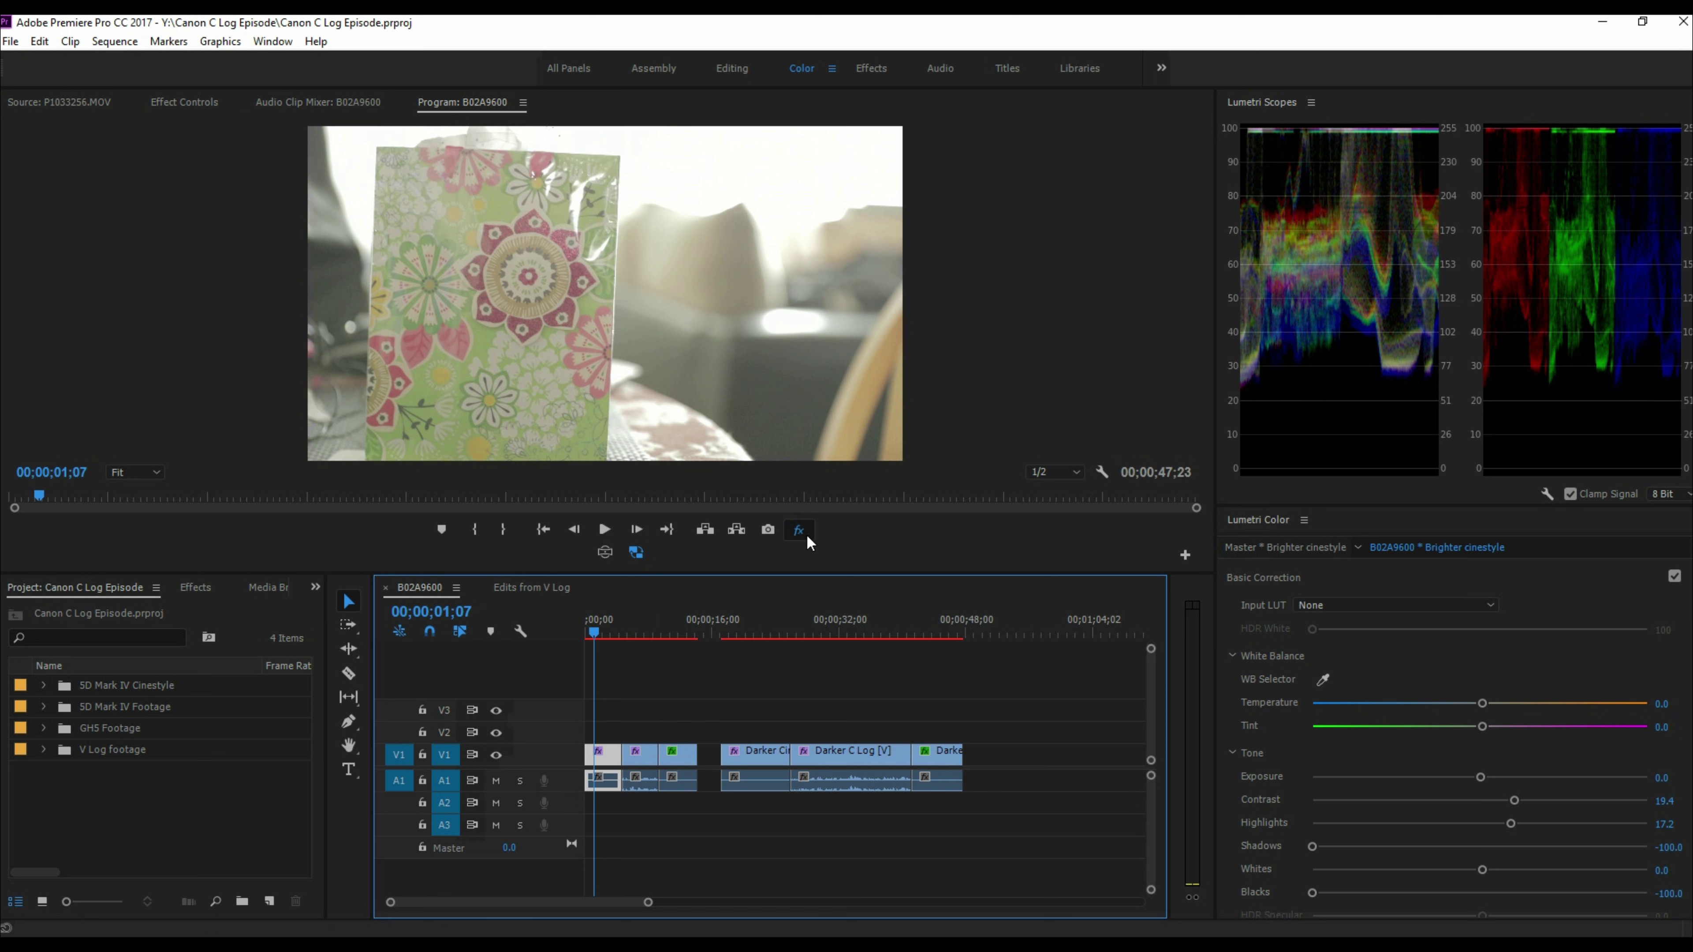
# Step: Jump to the Darker C Log and Lighter V-Log clips and toggle all effects in the Program preview
pyautogui.click(857, 612)
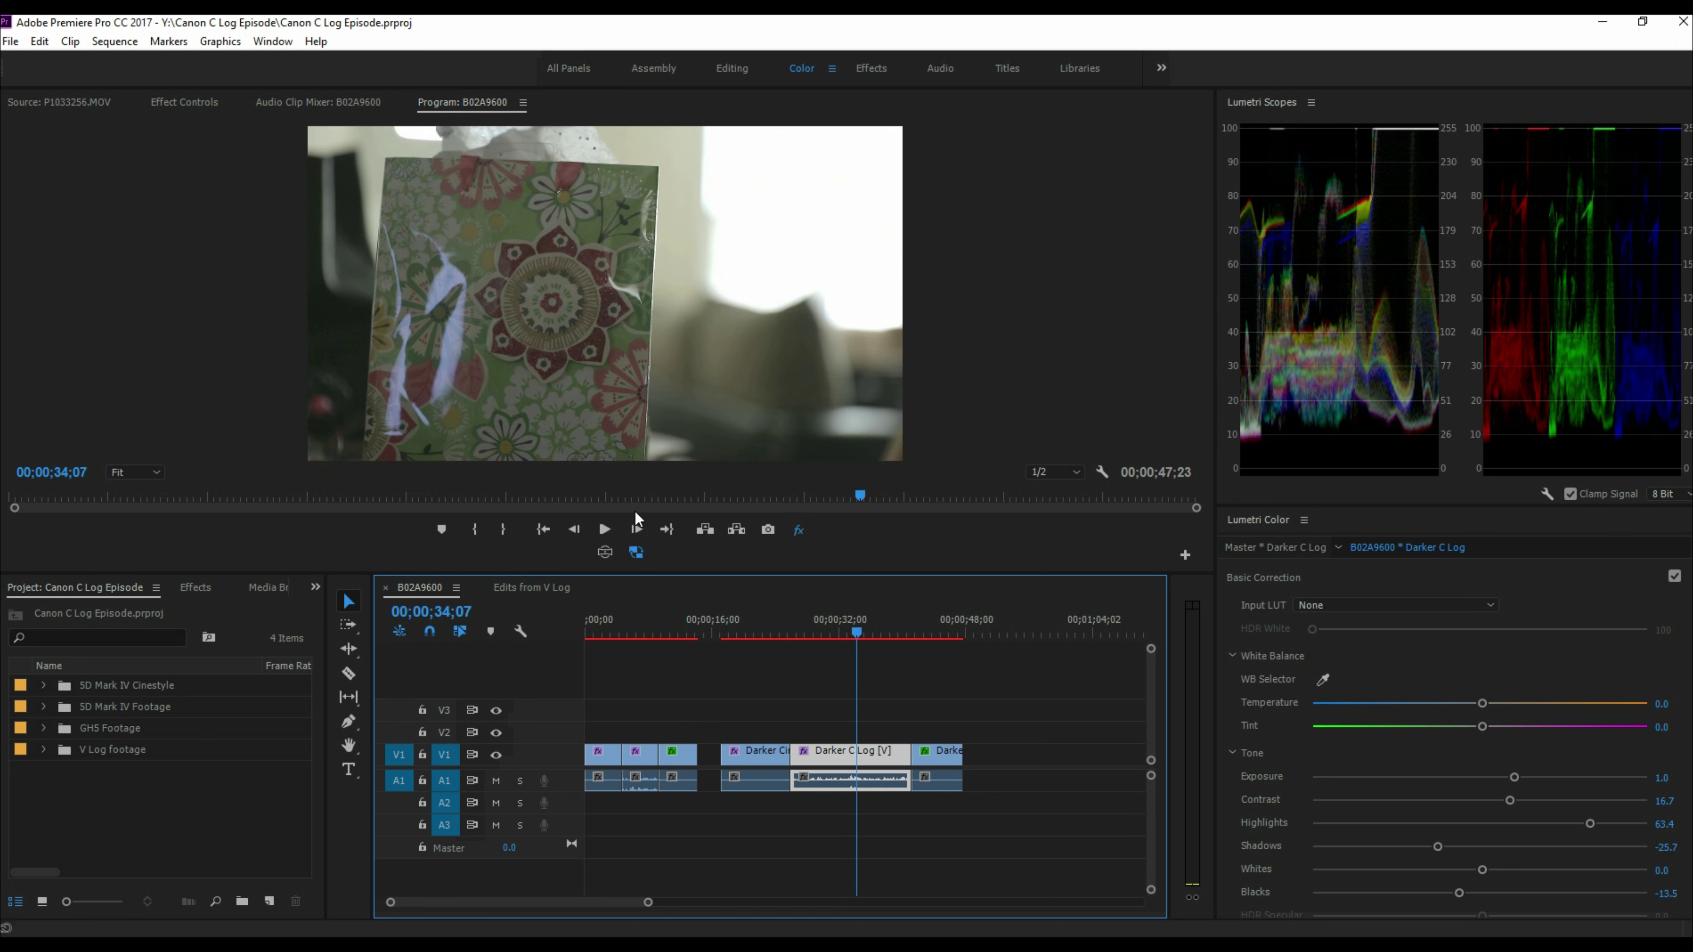
pyautogui.click(675, 620)
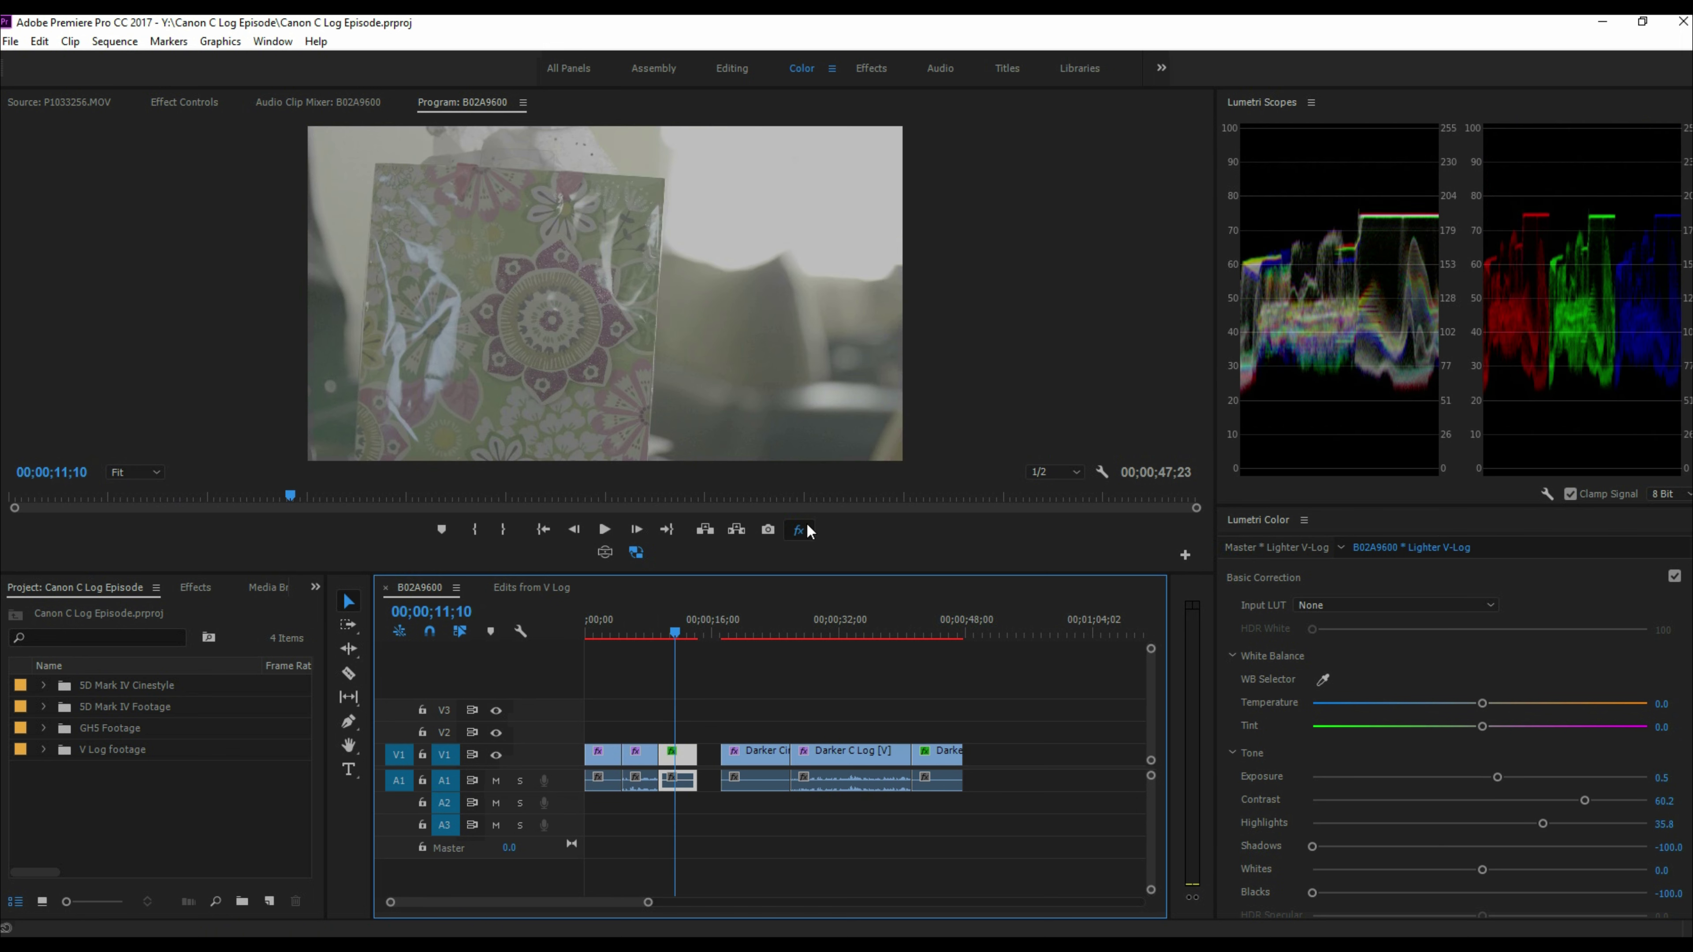
pyautogui.click(806, 528)
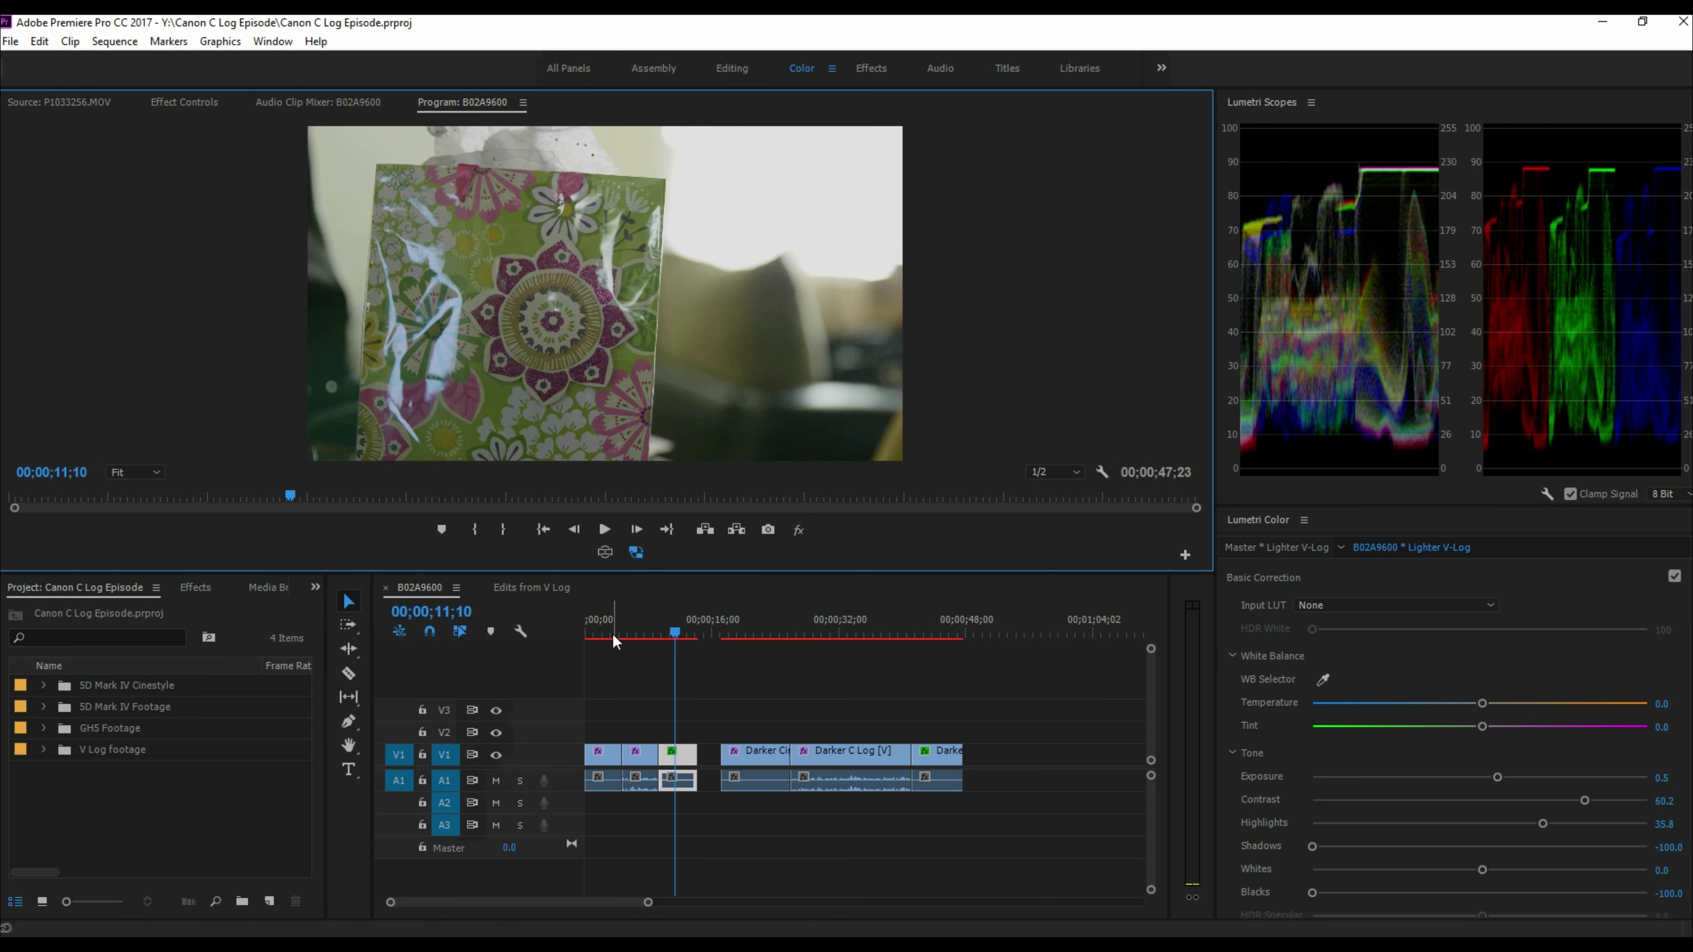
# Step: Walk from the first clip through Brighter C Log, Lighter V-Log, Darker Cinestyle and Darker C Log to Darker V-Log
pyautogui.click(598, 632)
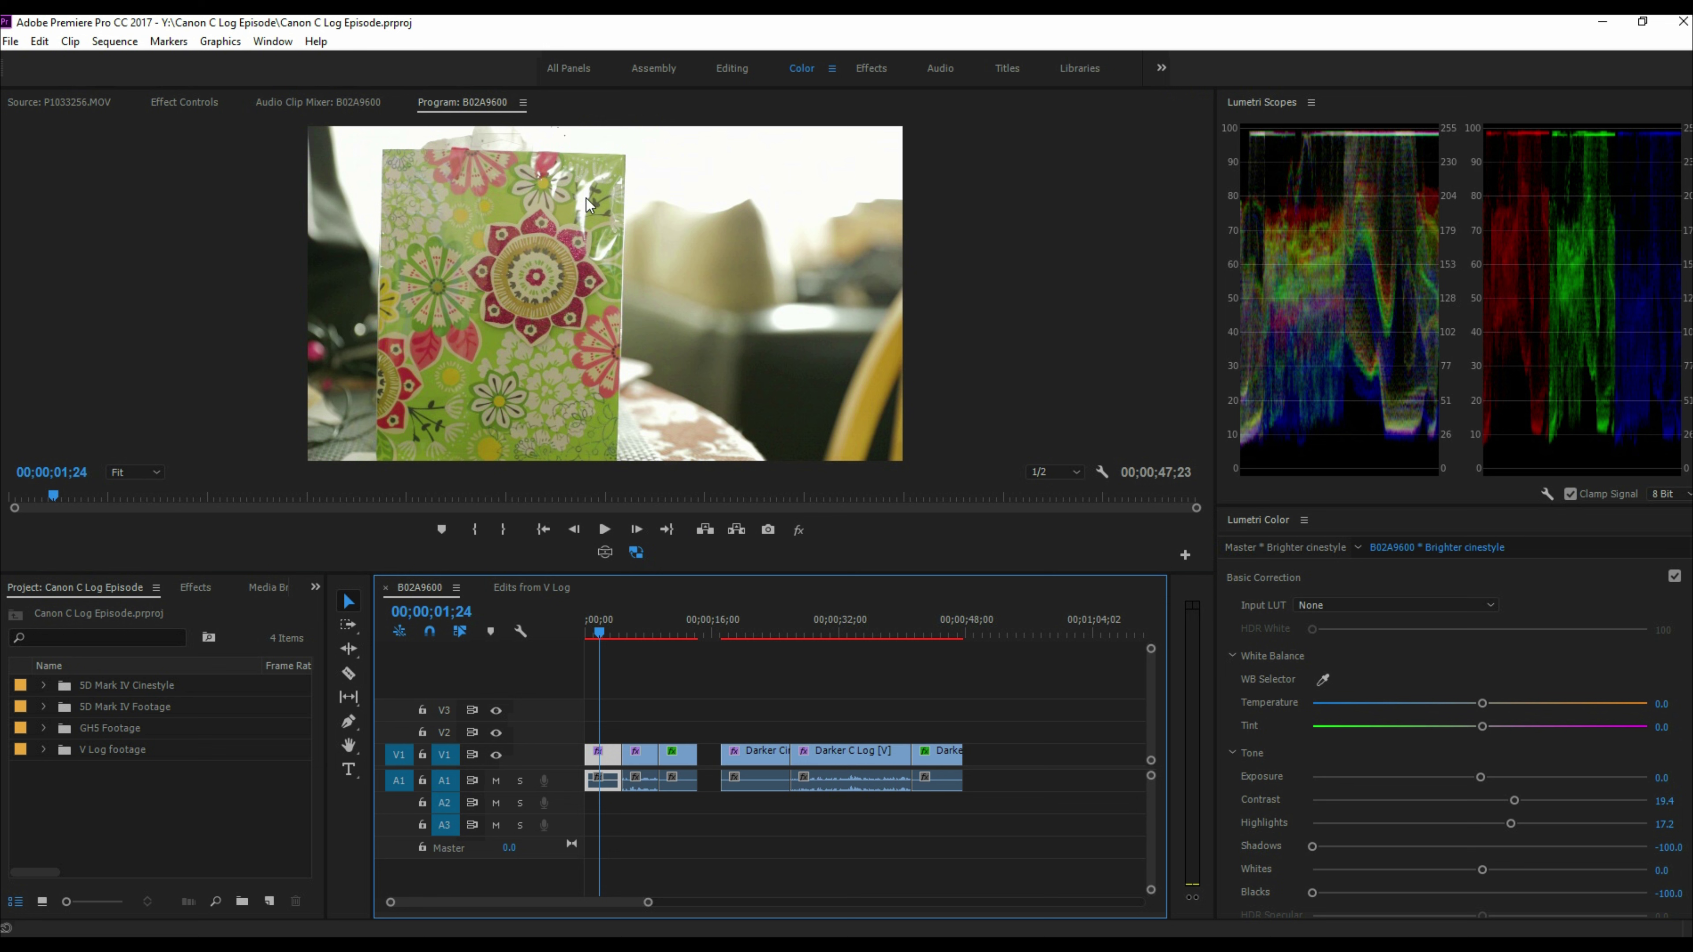
pyautogui.click(629, 622)
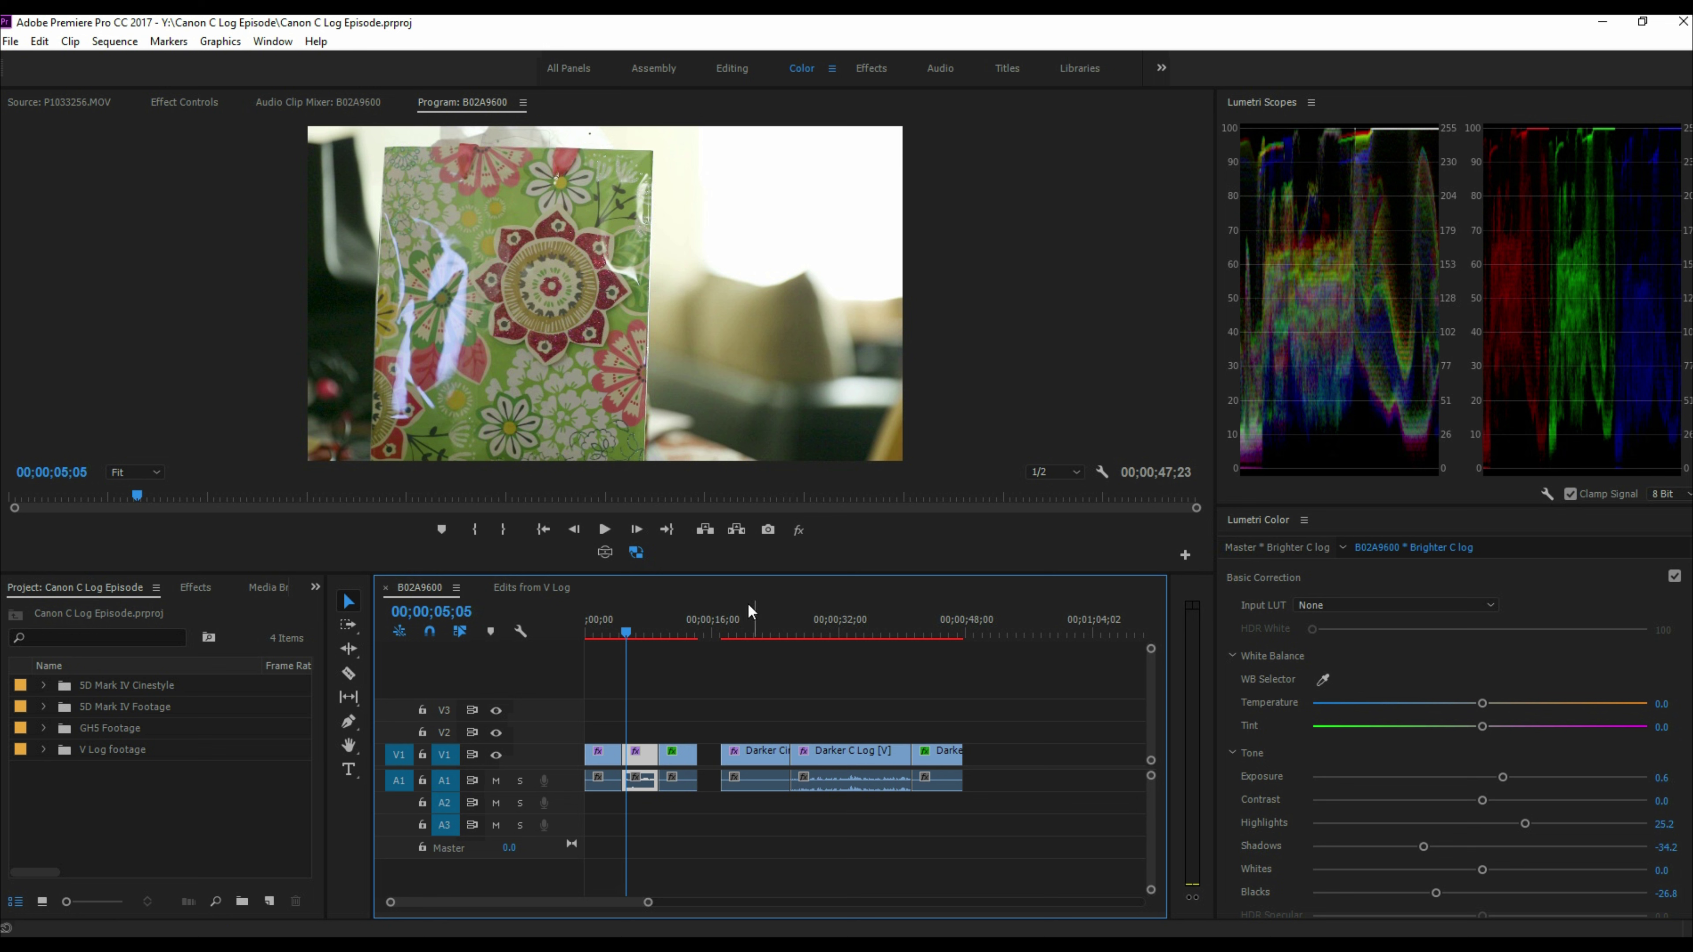
pyautogui.click(677, 627)
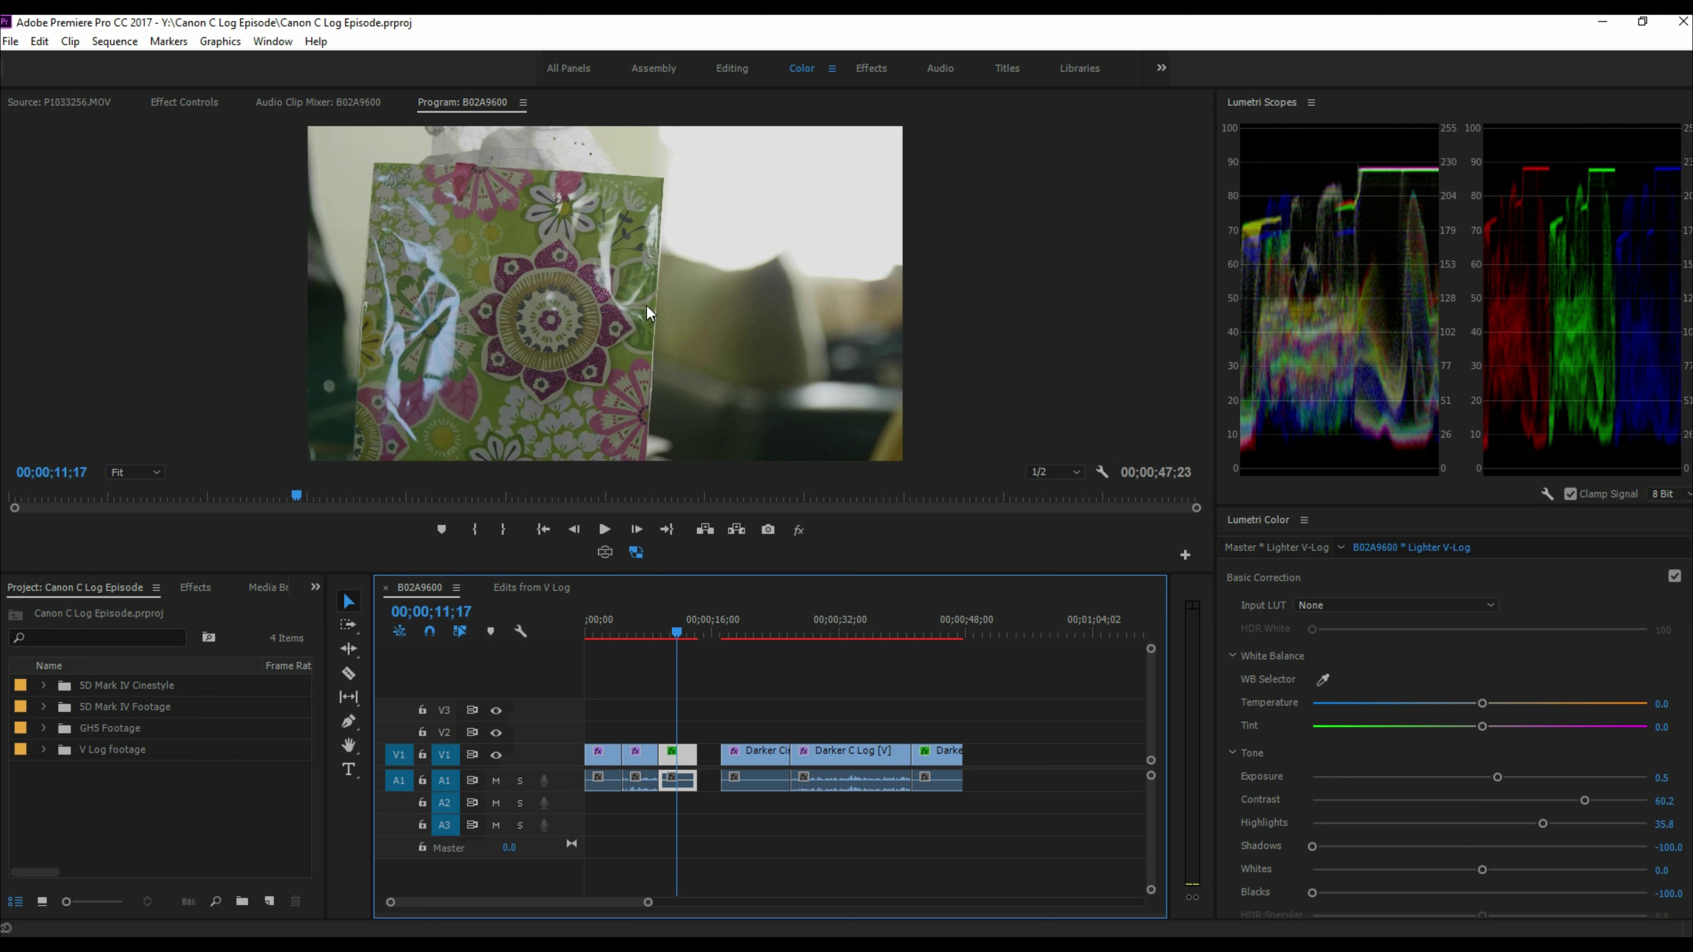
pyautogui.click(762, 622)
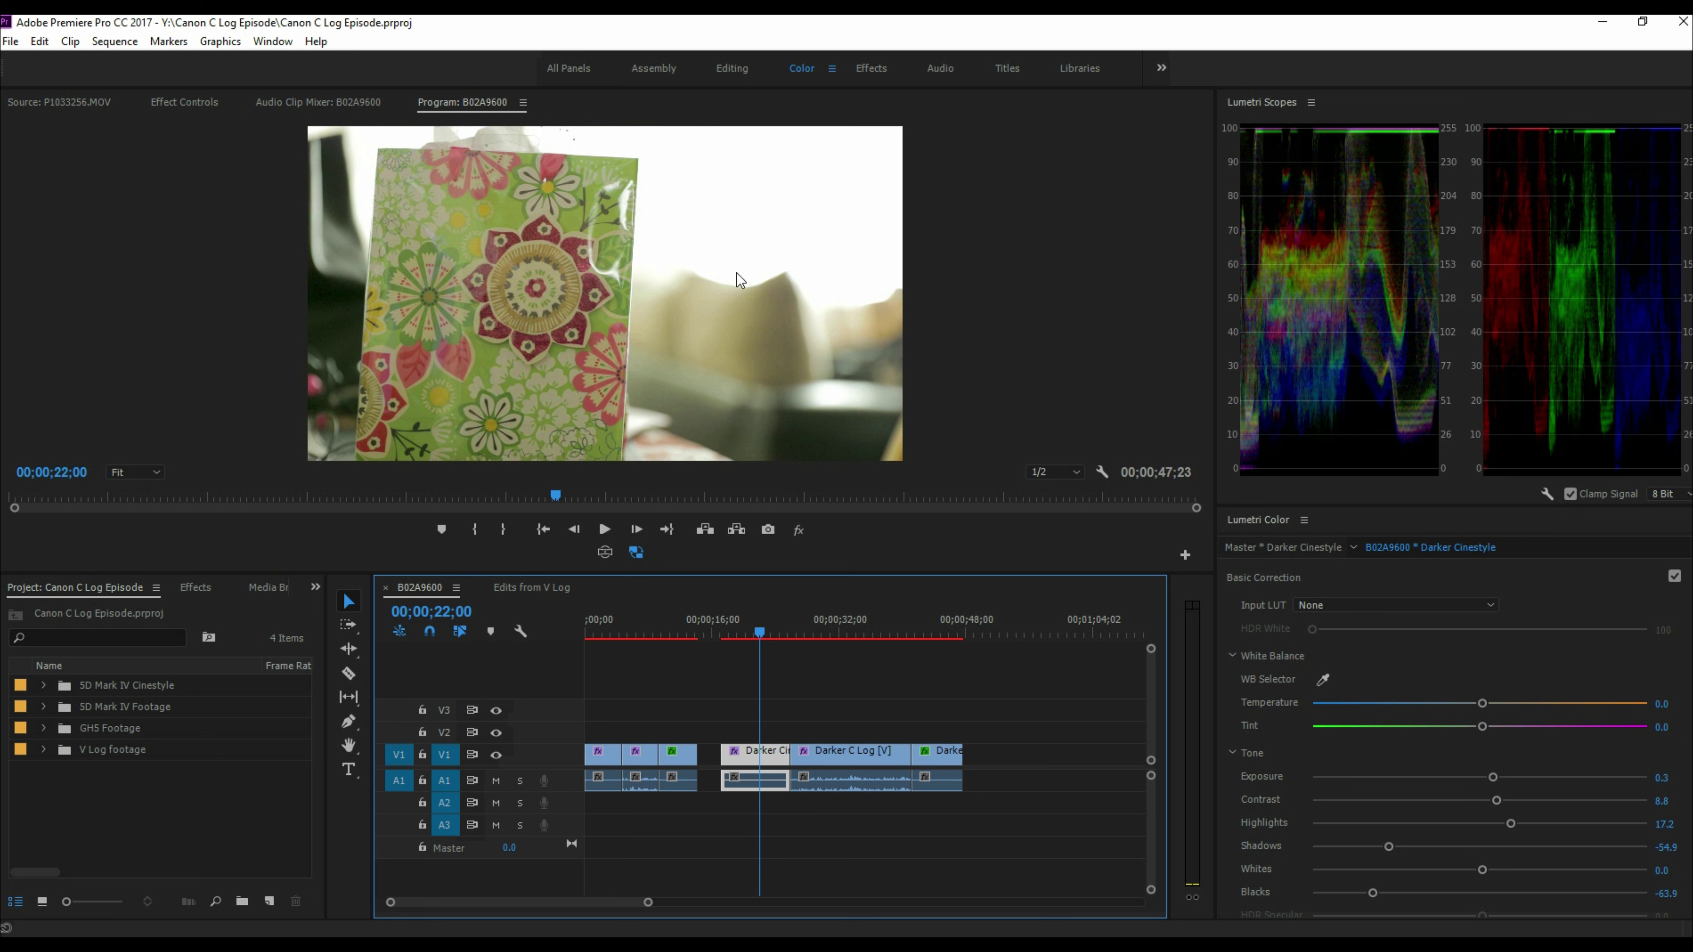
pyautogui.click(822, 622)
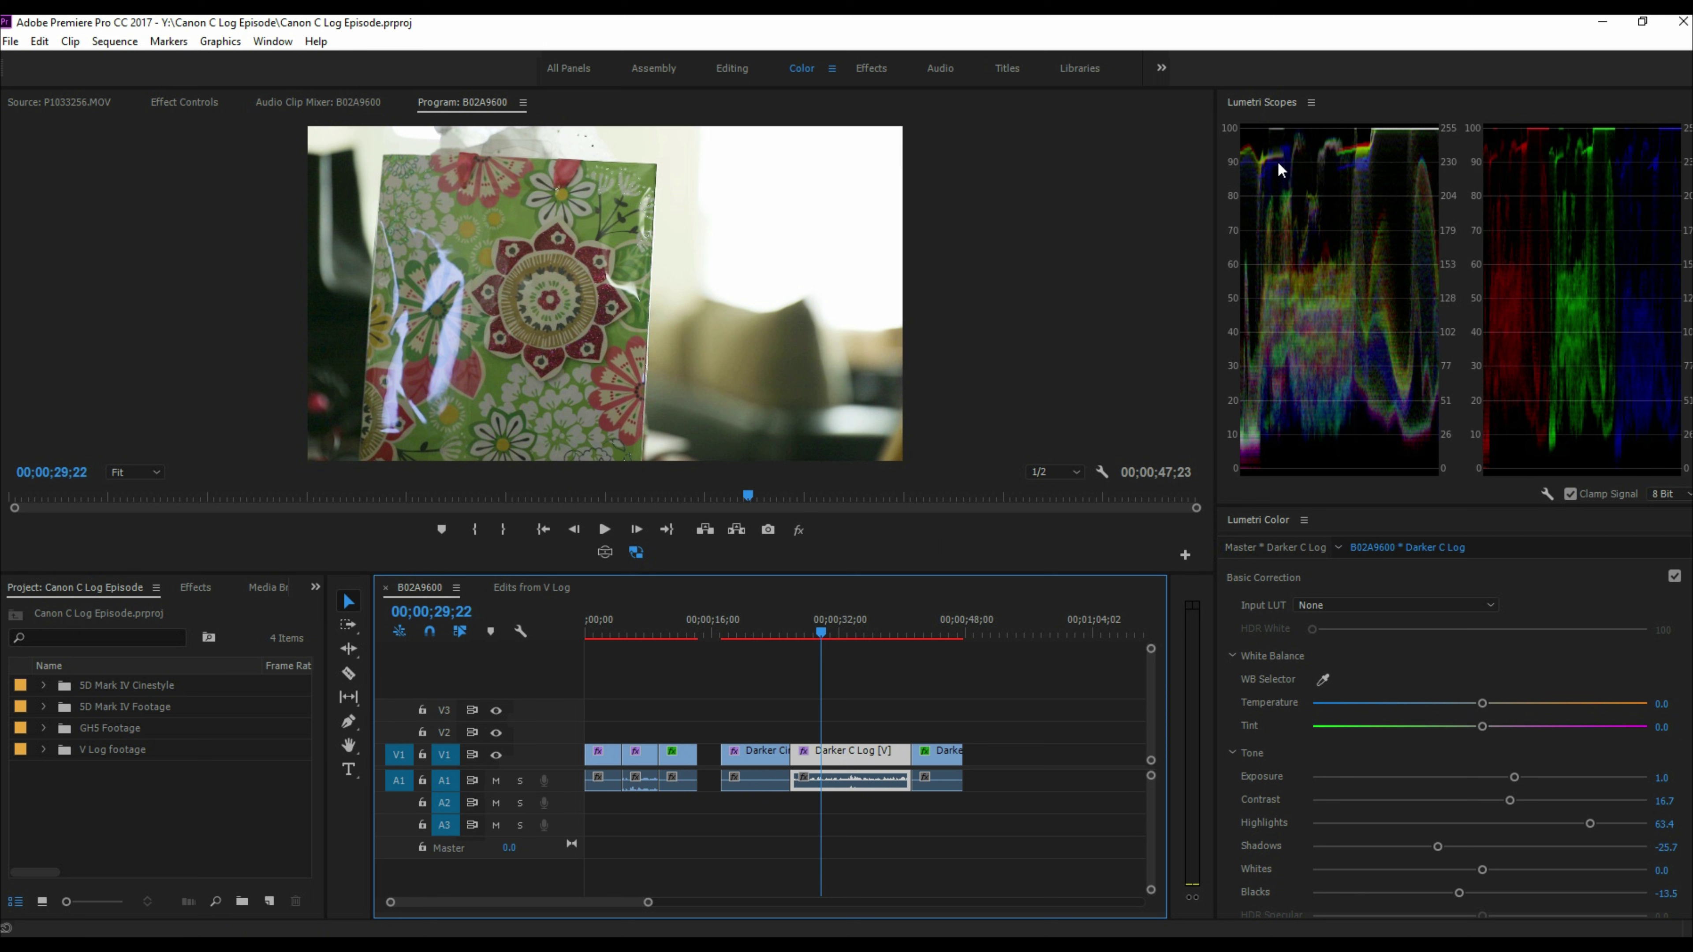
pyautogui.moveTo(822, 642); pyautogui.dragTo(774, 632)
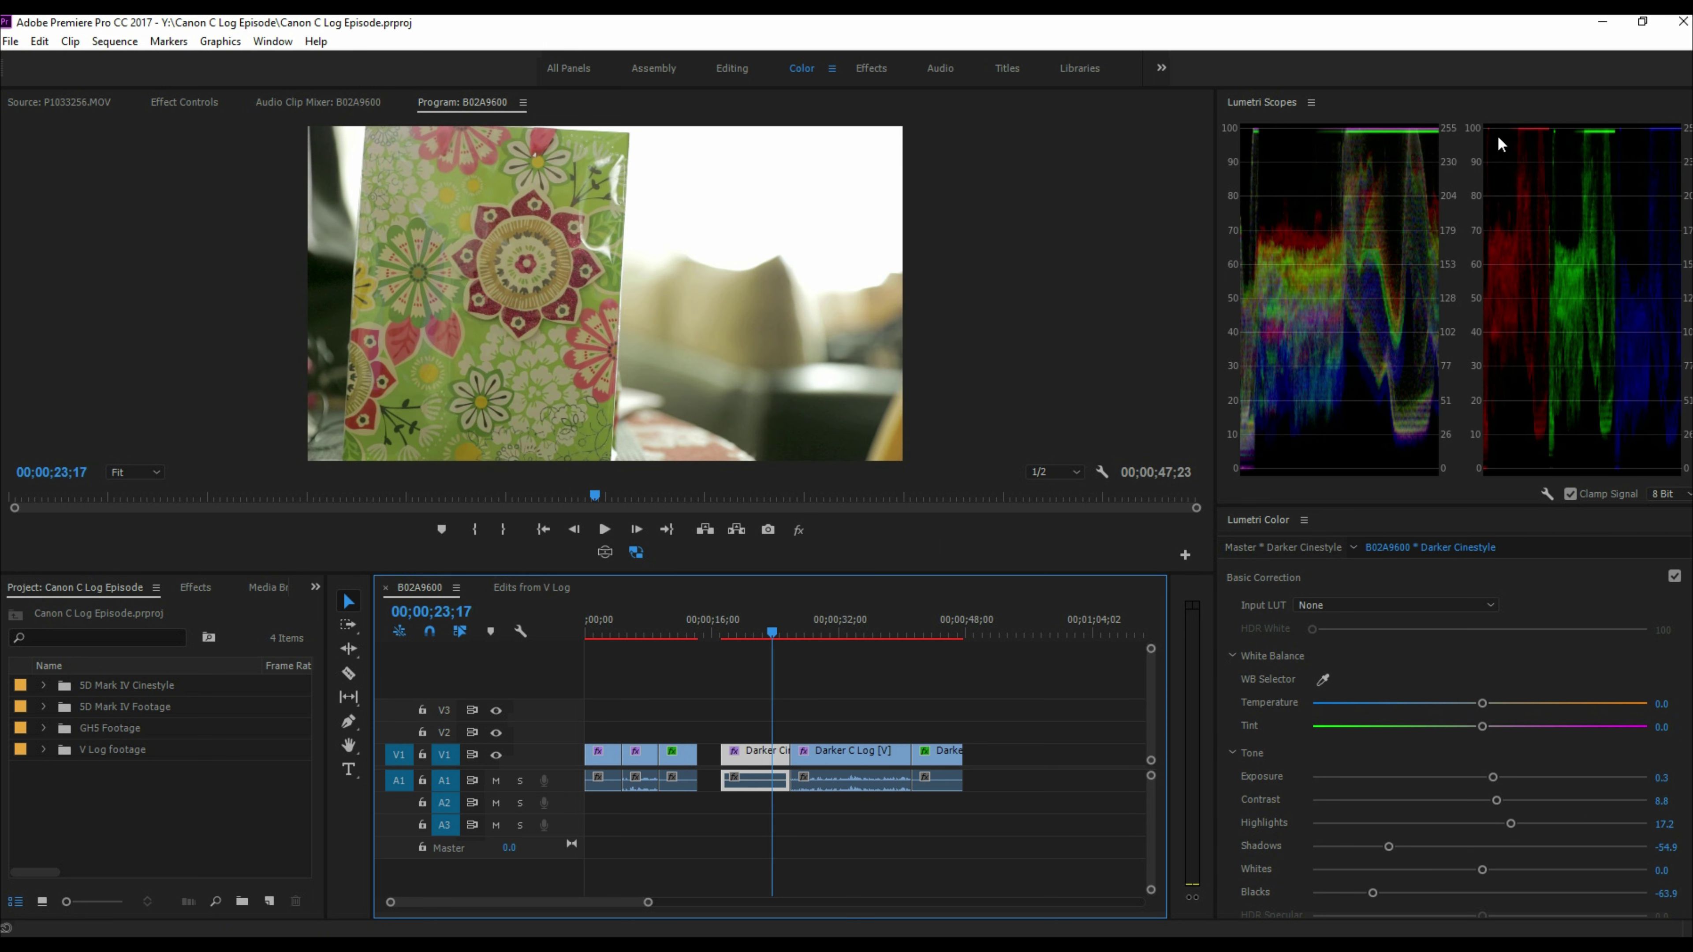
pyautogui.click(861, 628)
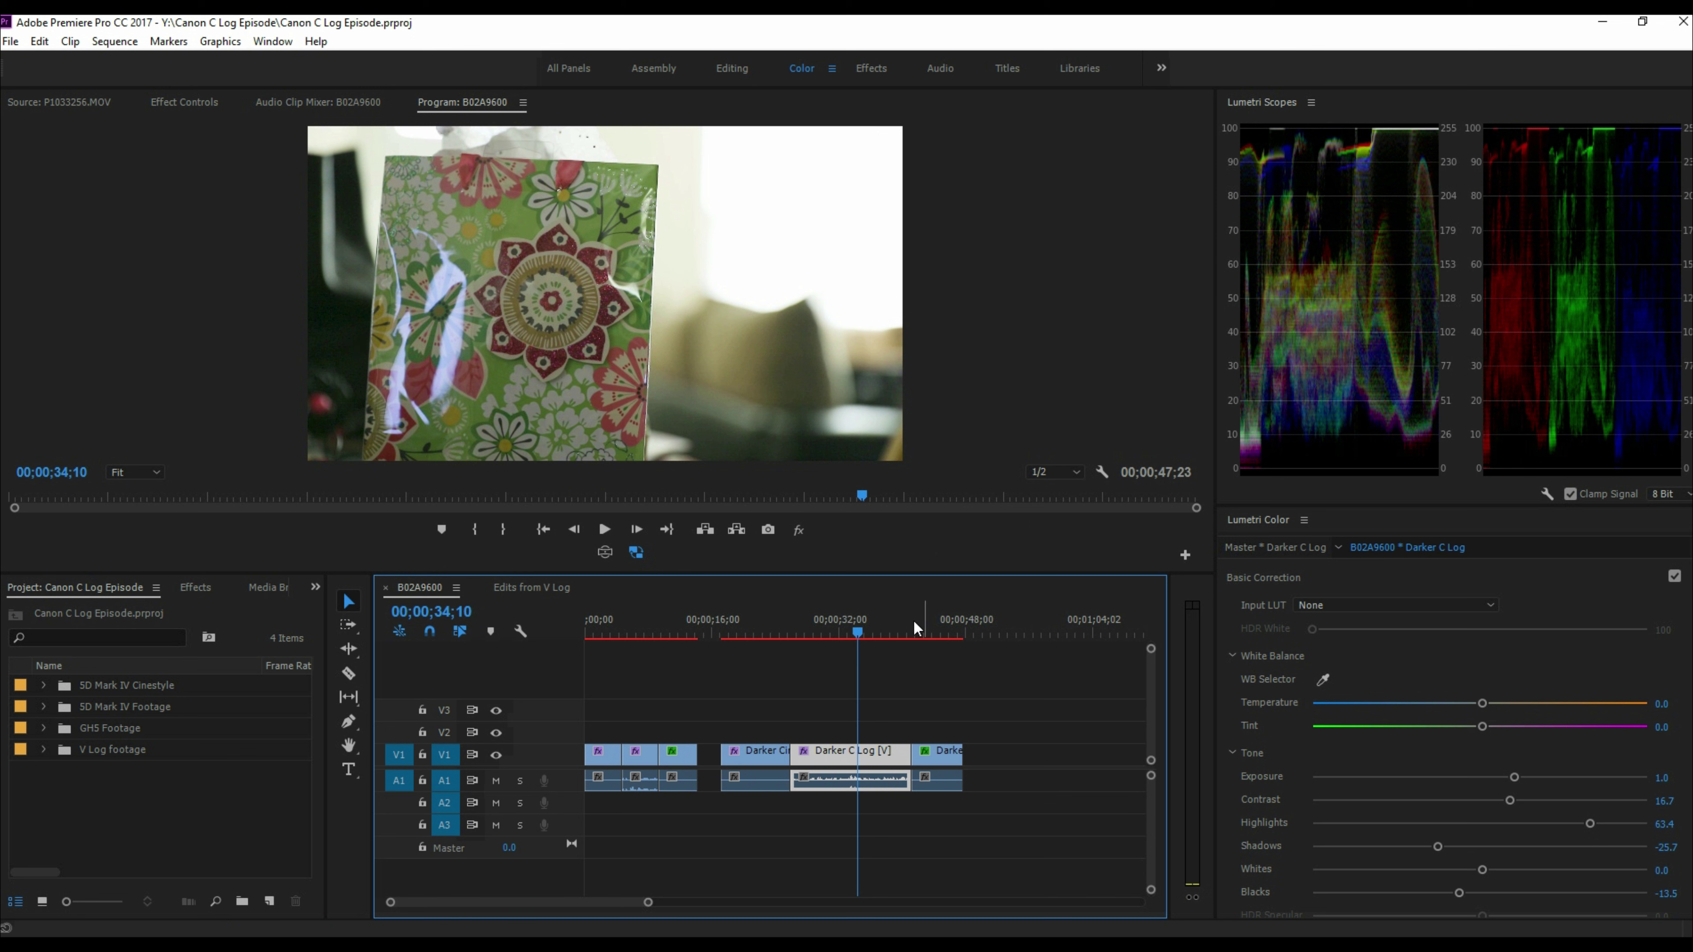
pyautogui.click(931, 607)
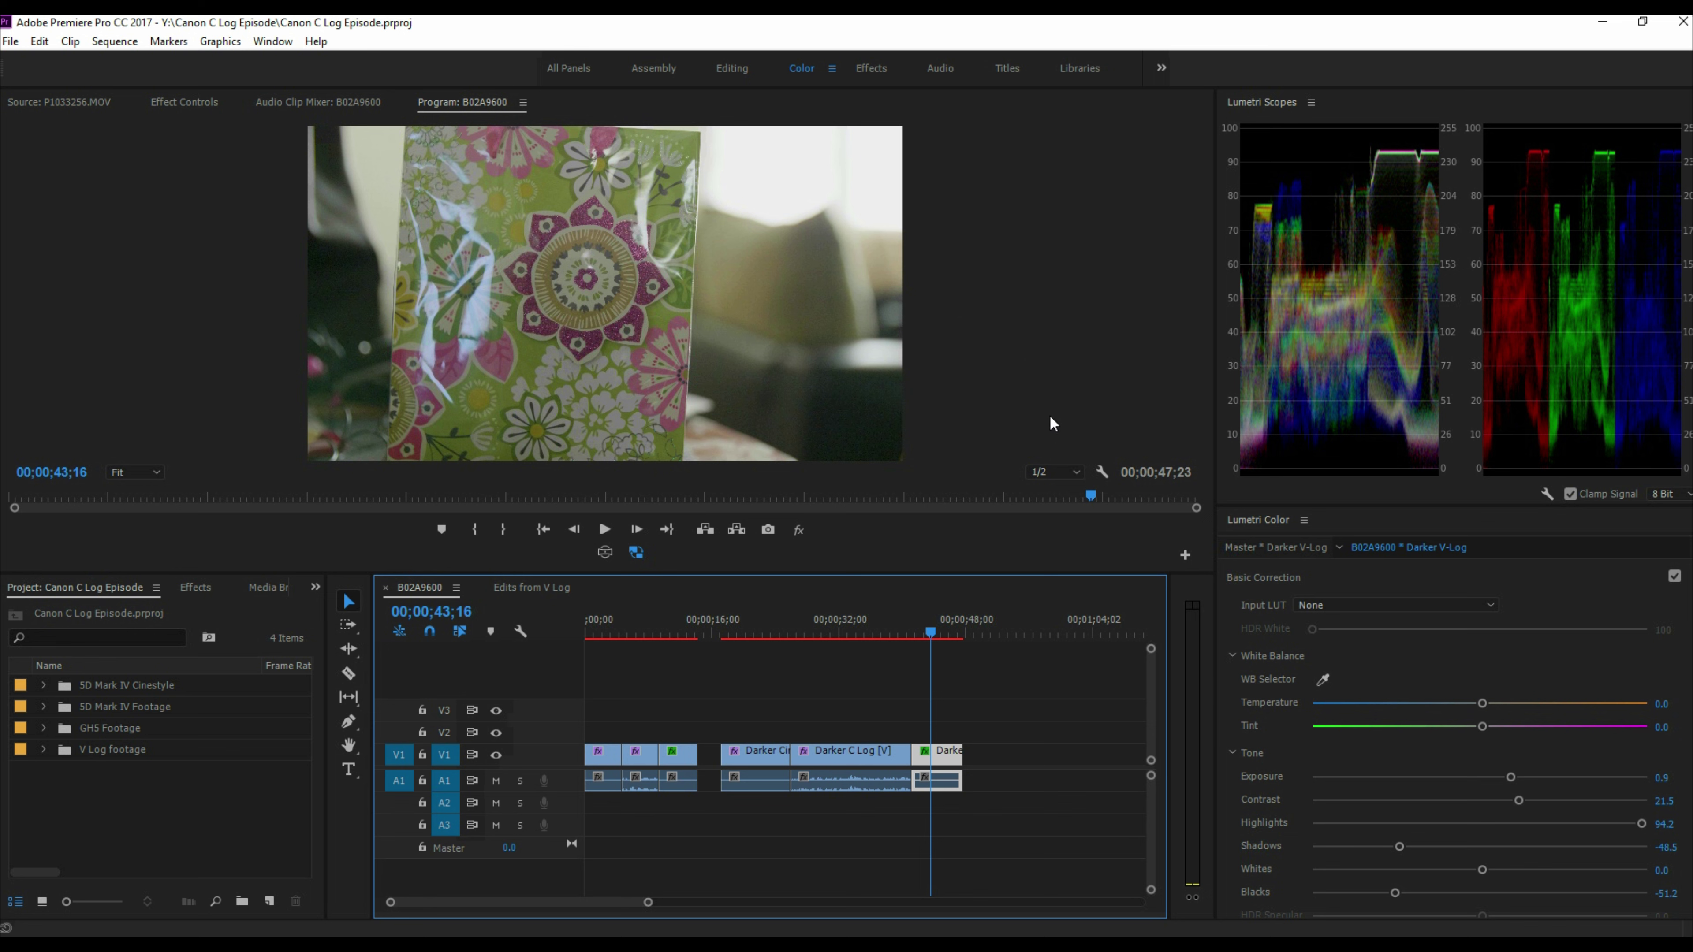
# Step: Alternate the playhead between the Darker C Log and Darker V-Log clips, comparing waveform and parade each time
pyautogui.click(874, 630)
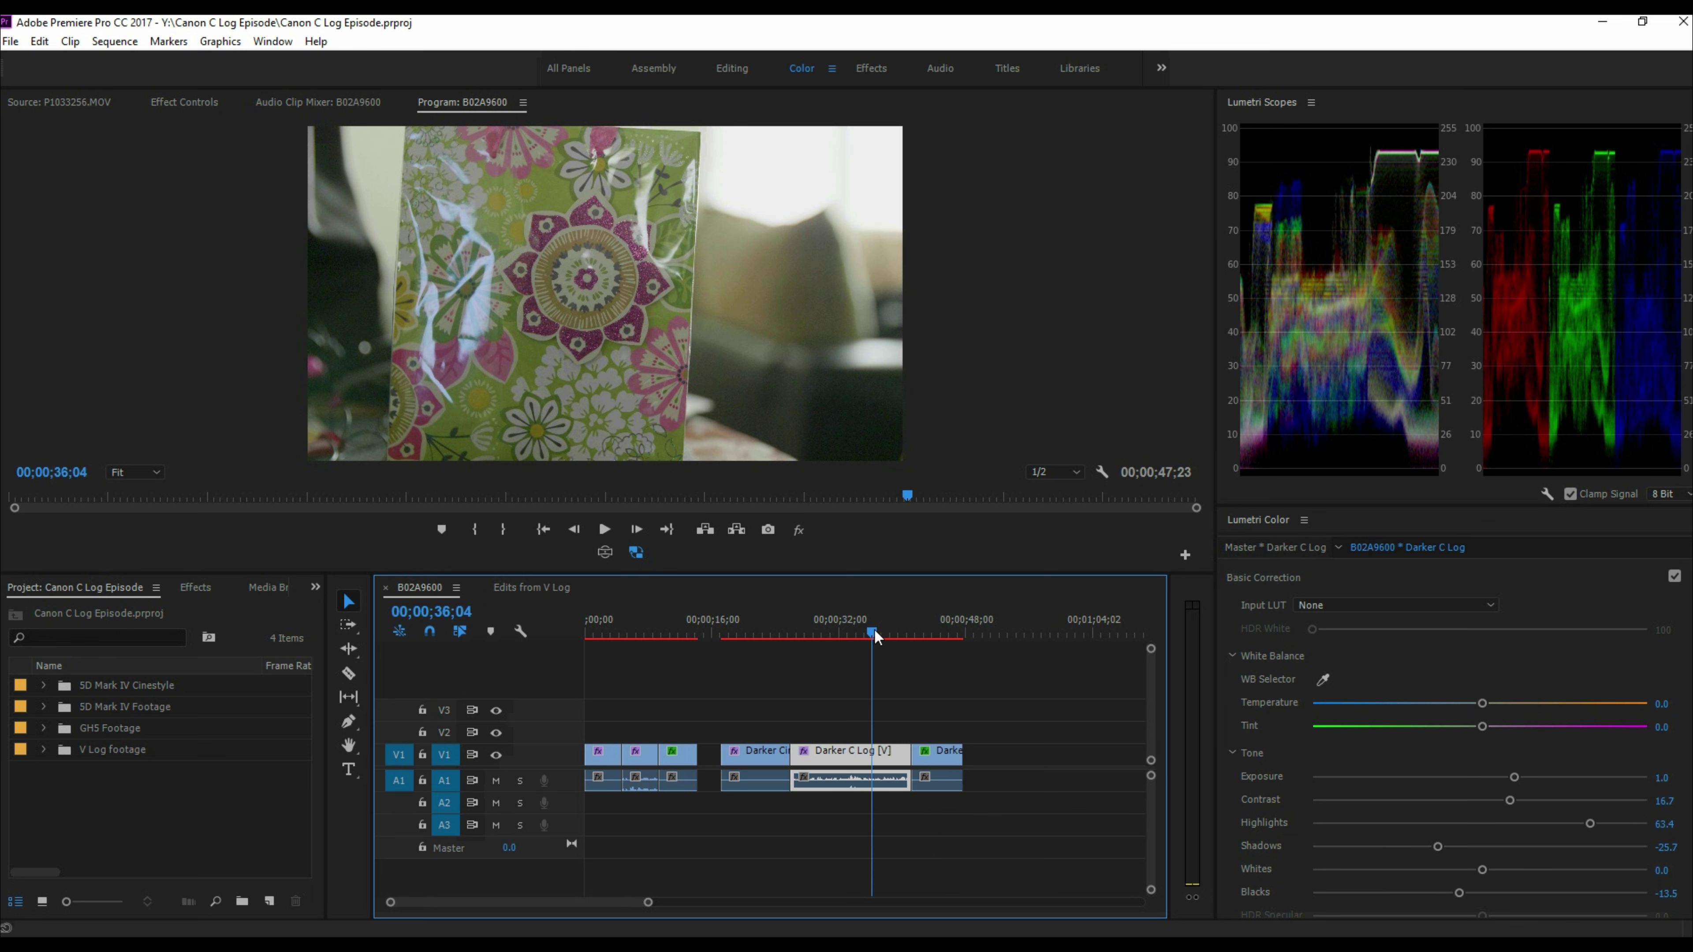
pyautogui.click(798, 530)
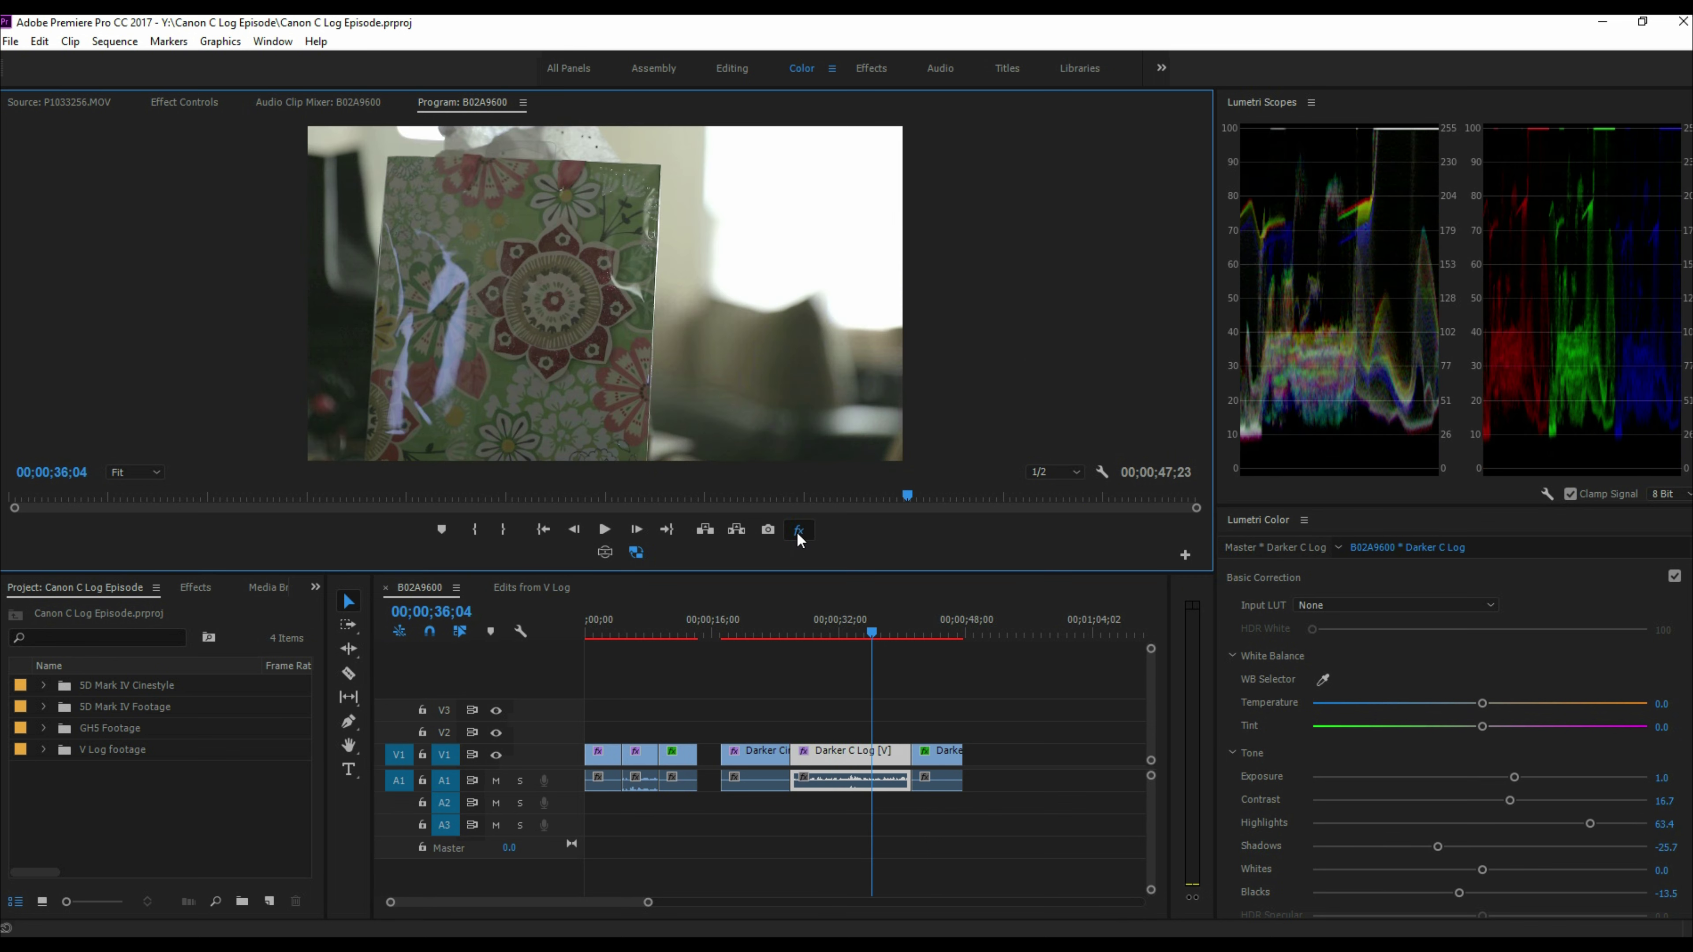
pyautogui.click(935, 630)
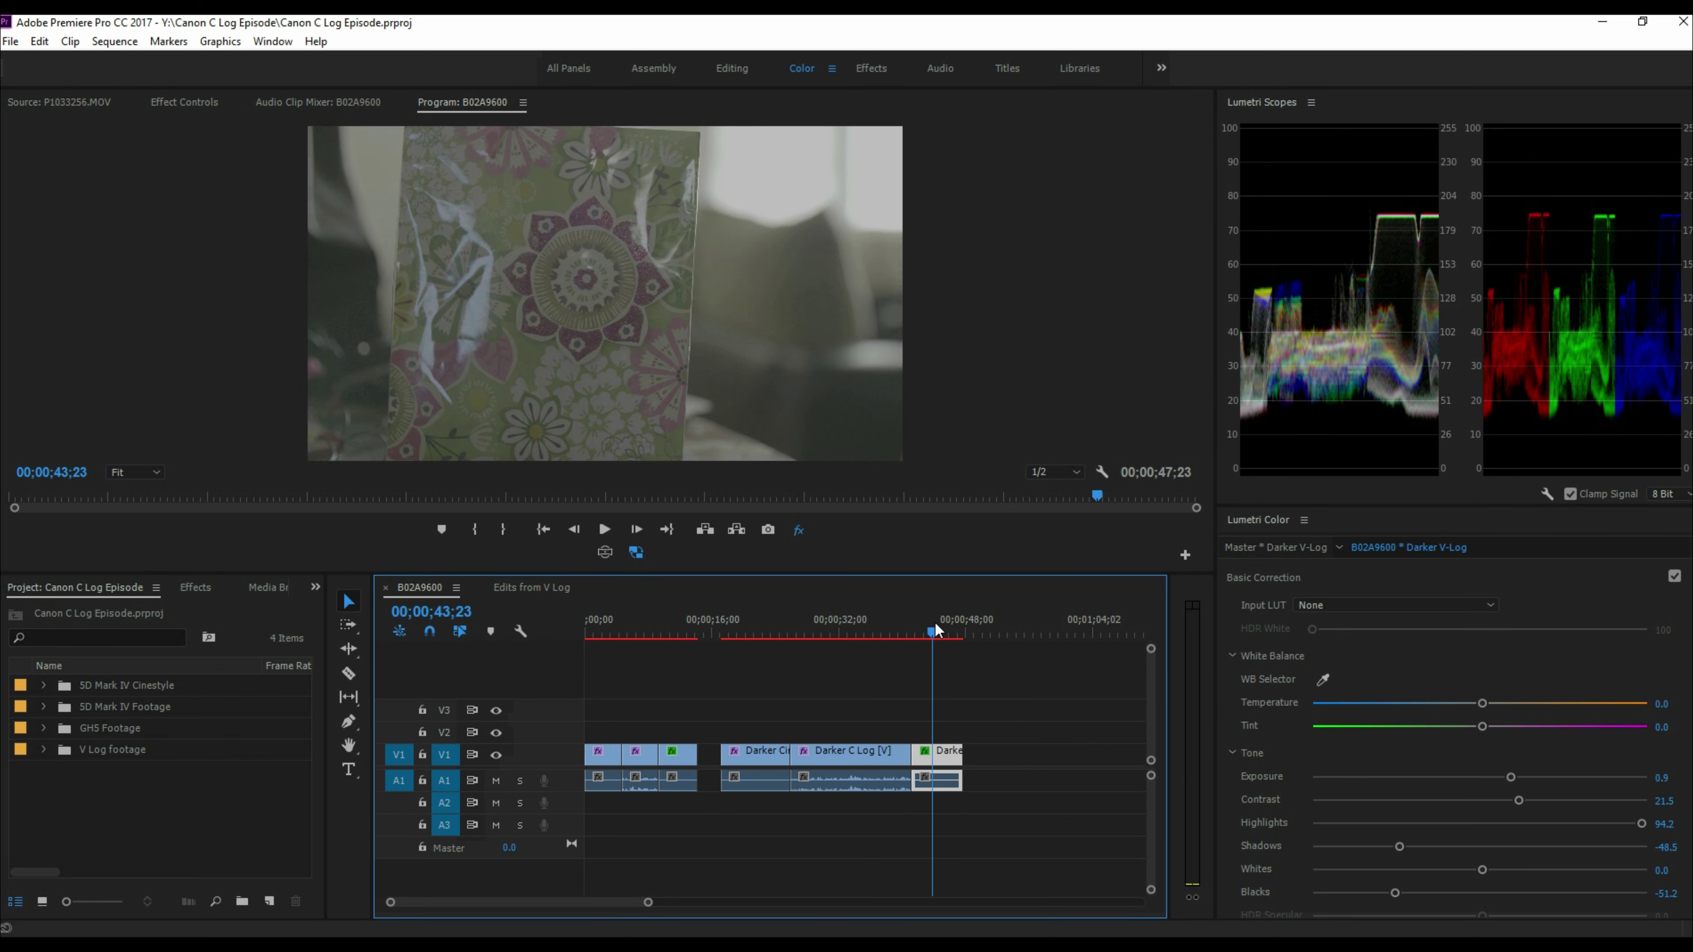
pyautogui.click(877, 630)
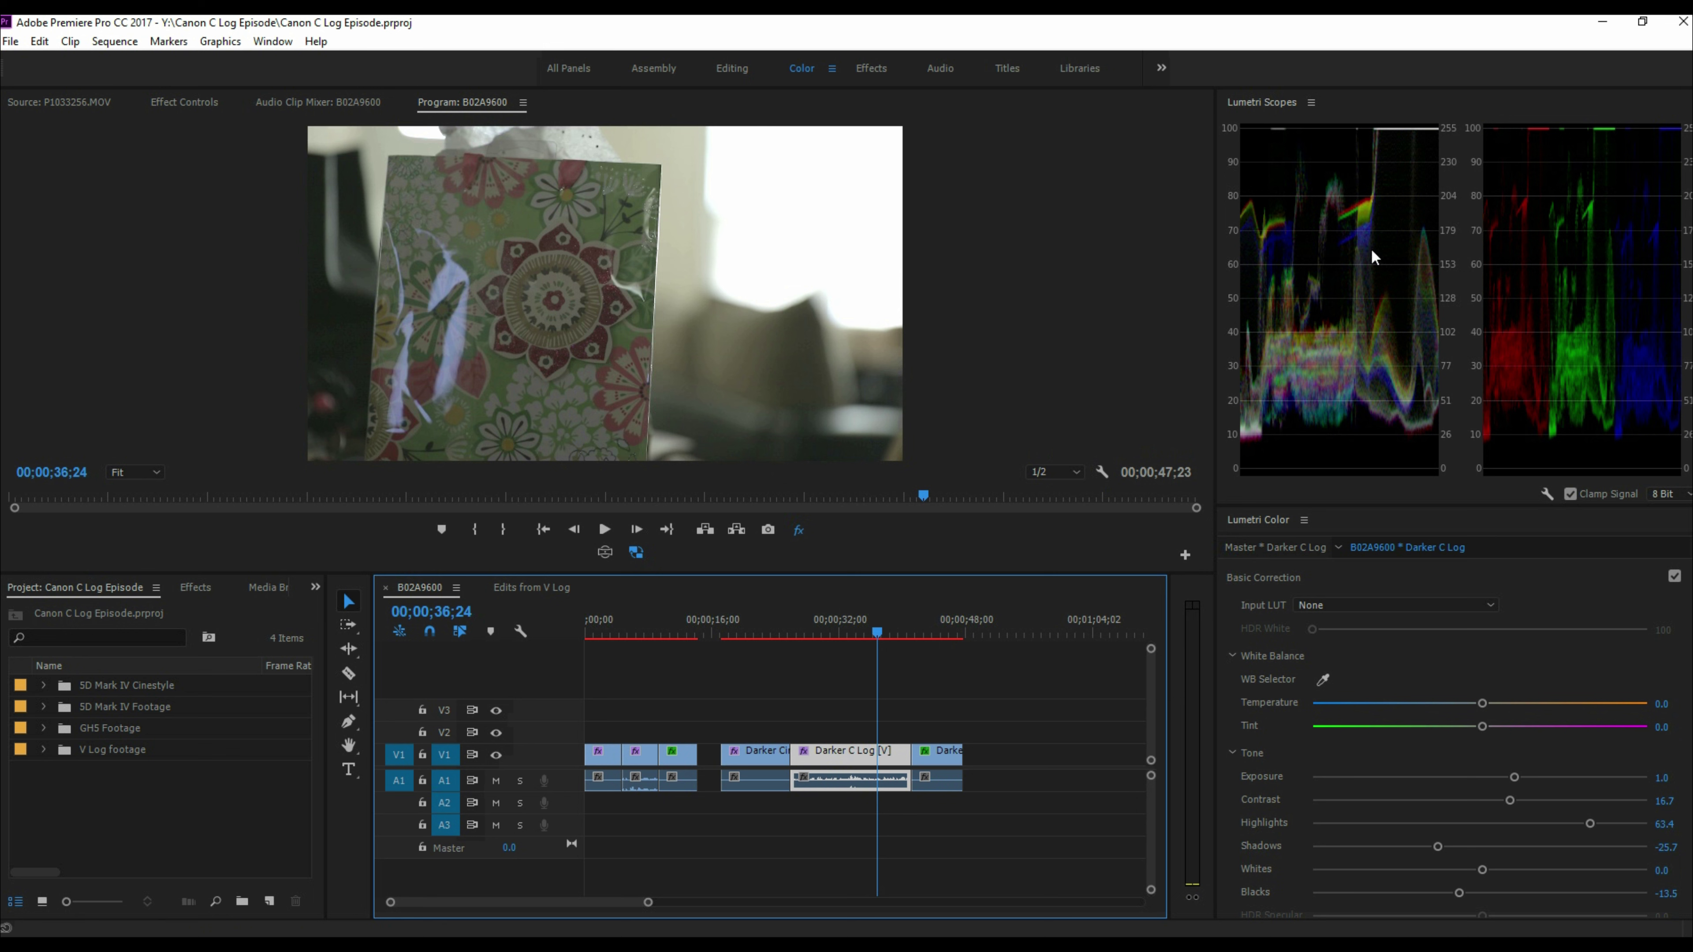
pyautogui.click(940, 630)
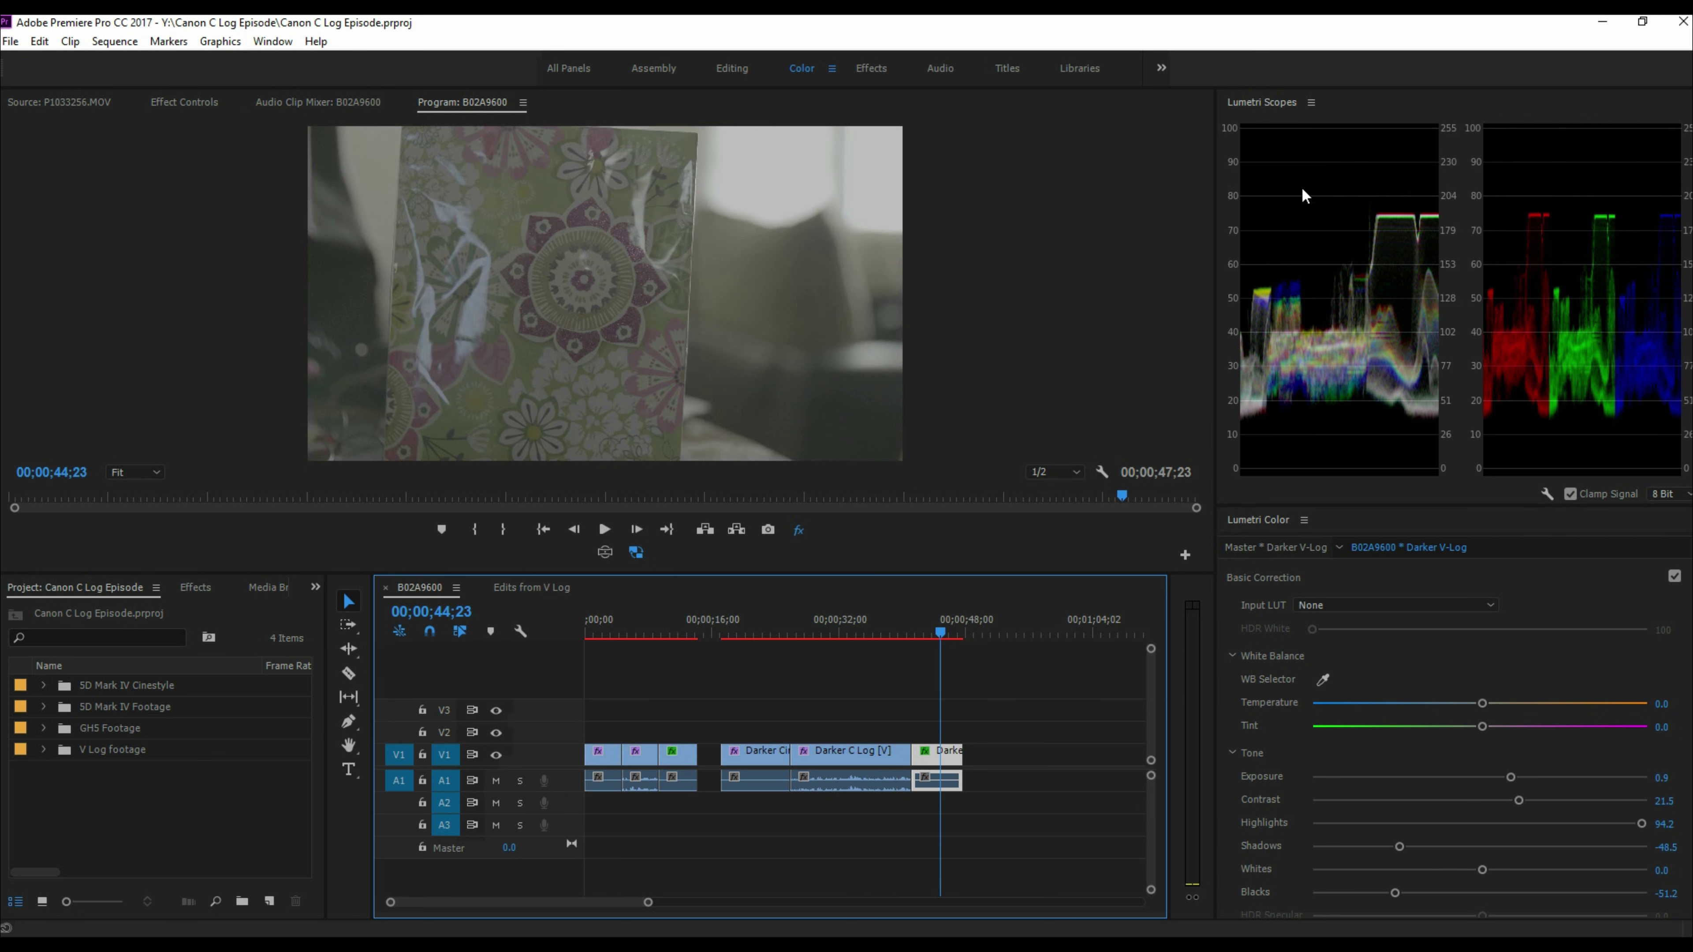
pyautogui.click(877, 630)
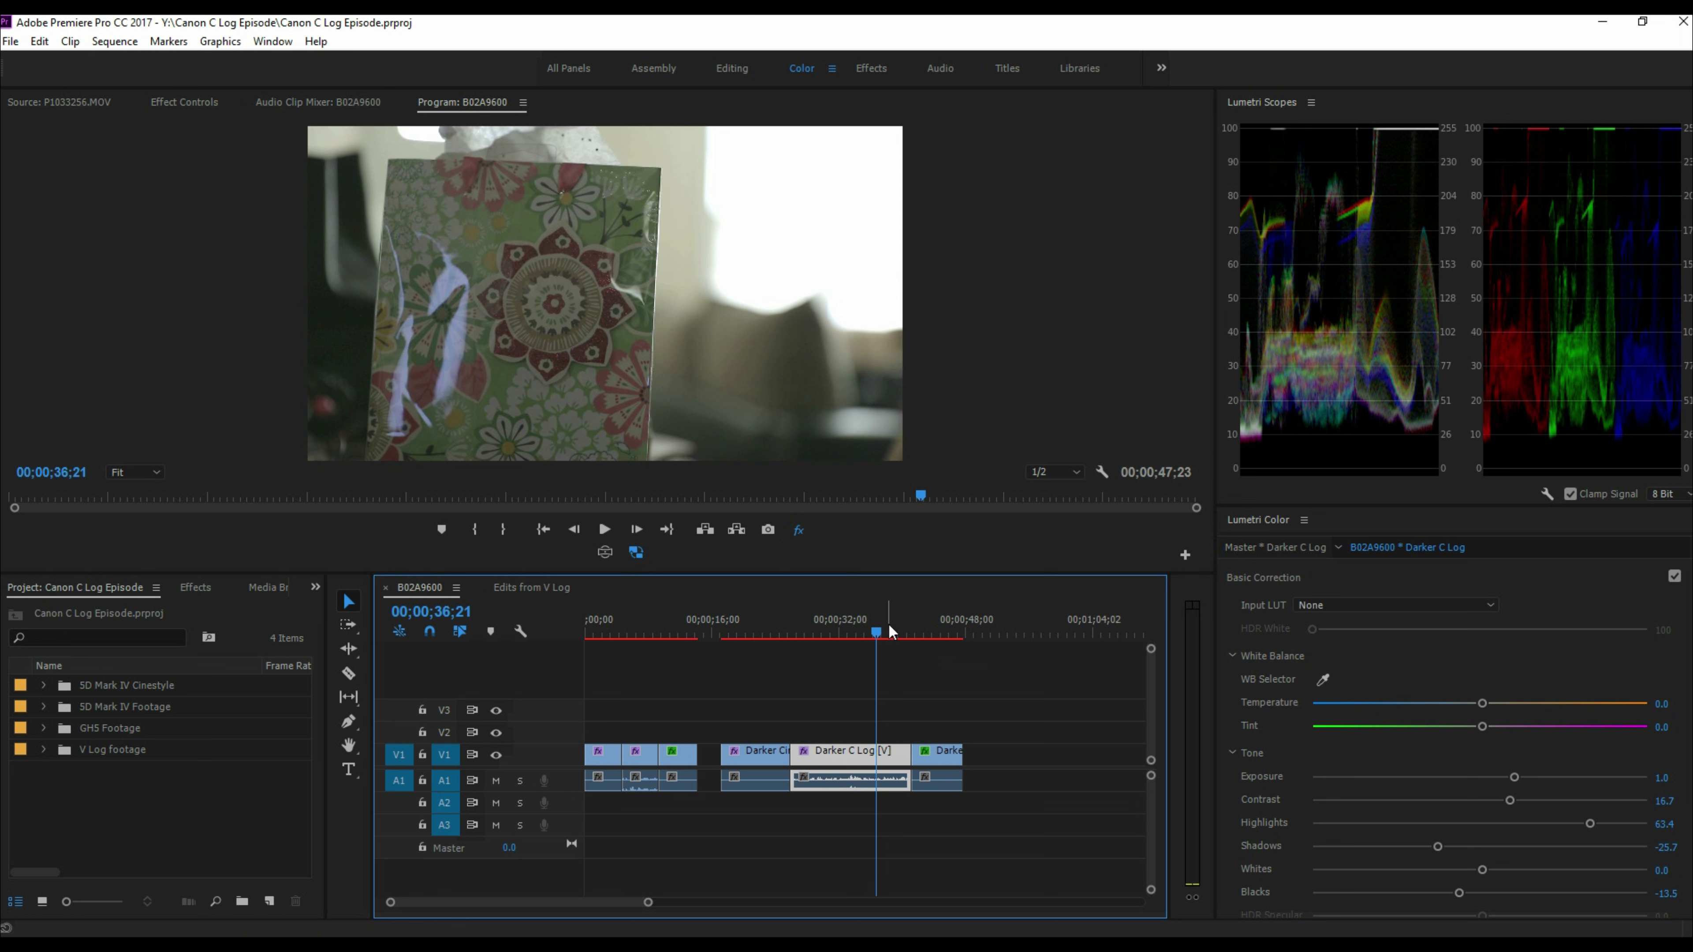
pyautogui.moveTo(891, 632); pyautogui.dragTo(934, 631)
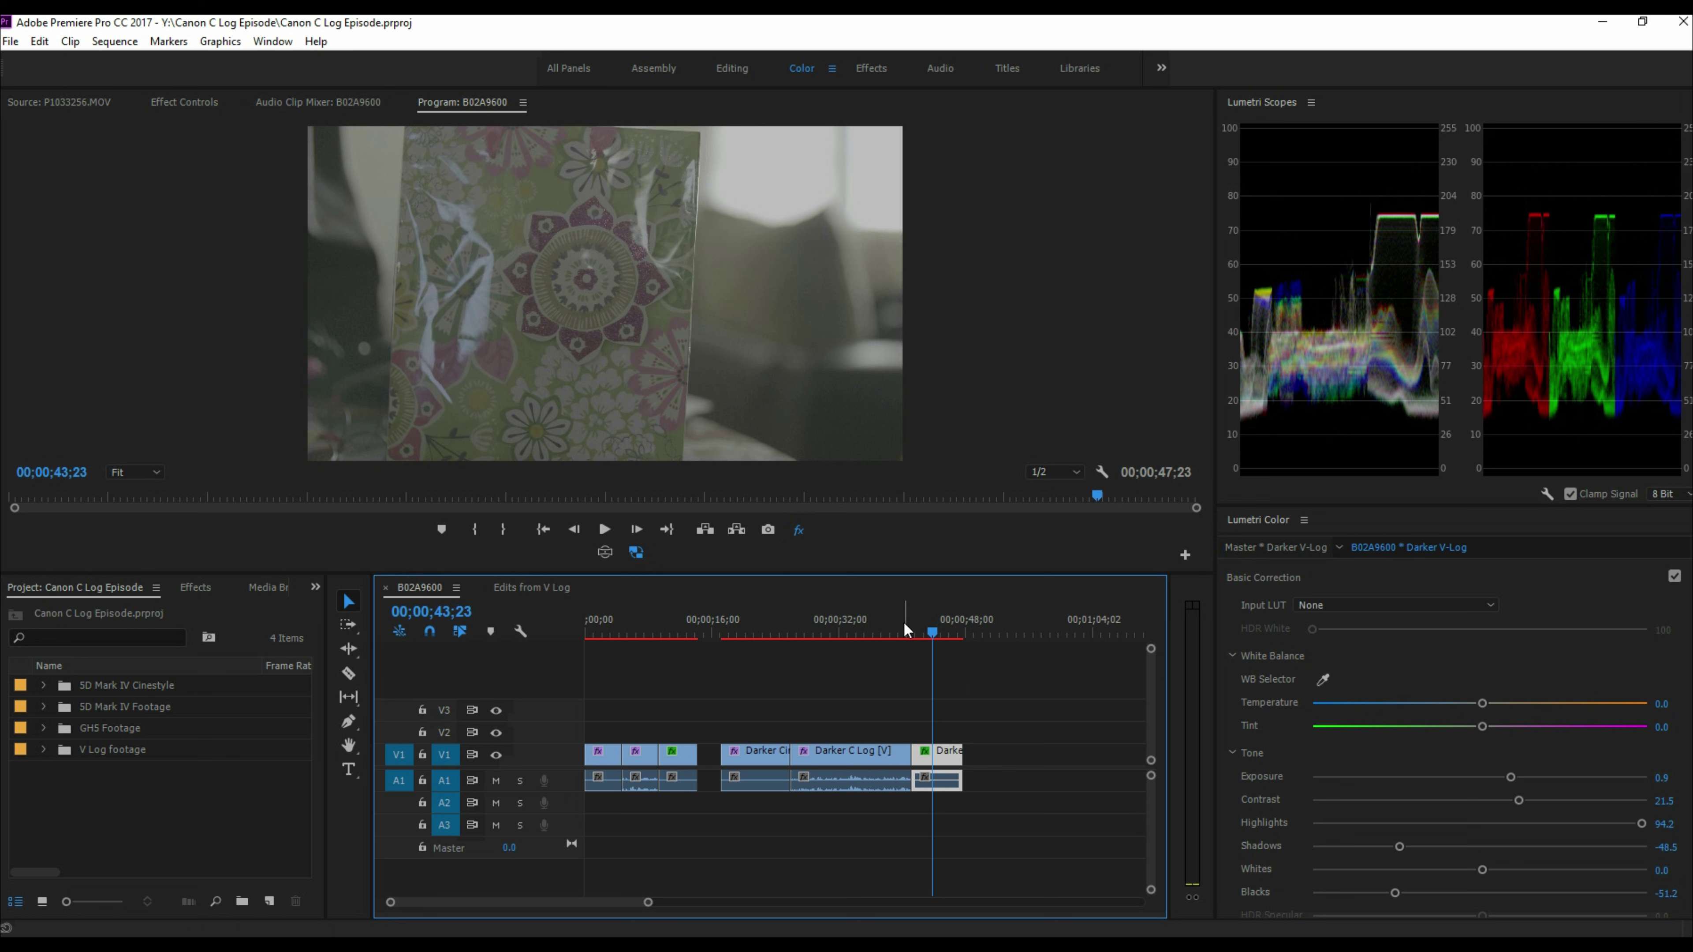
pyautogui.moveTo(874, 621); pyautogui.dragTo(930, 631)
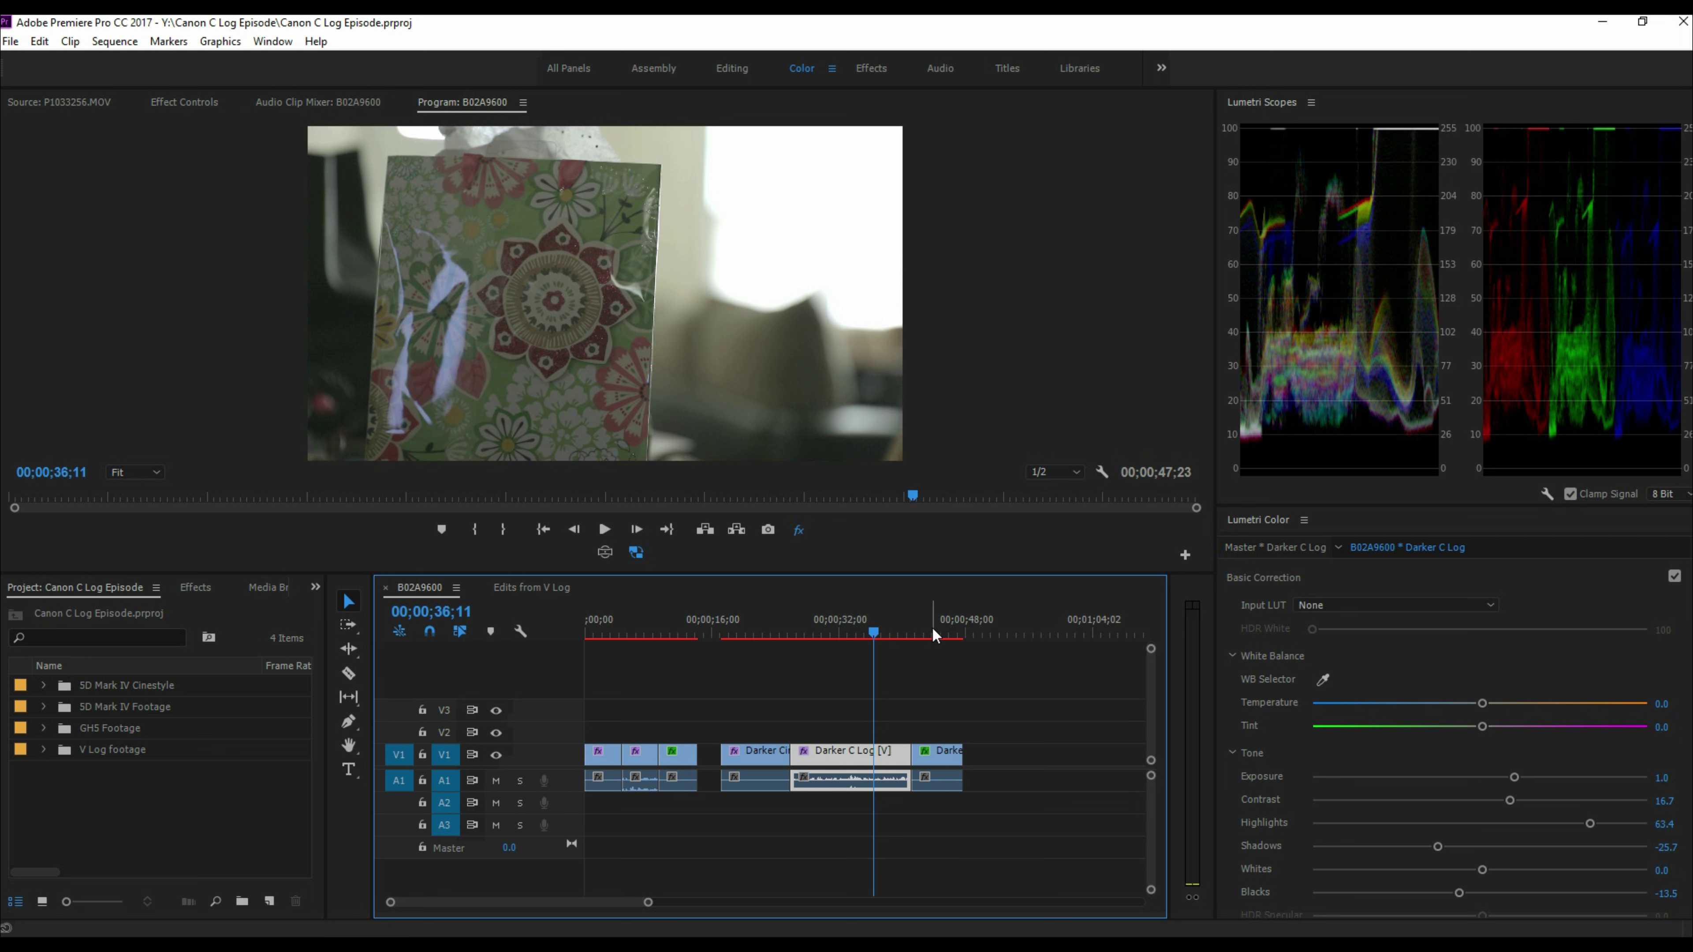
# Step: Move back through the Darker C Log clip to the Darker Cinestyle clip at 00;00;22;17
pyautogui.click(865, 632)
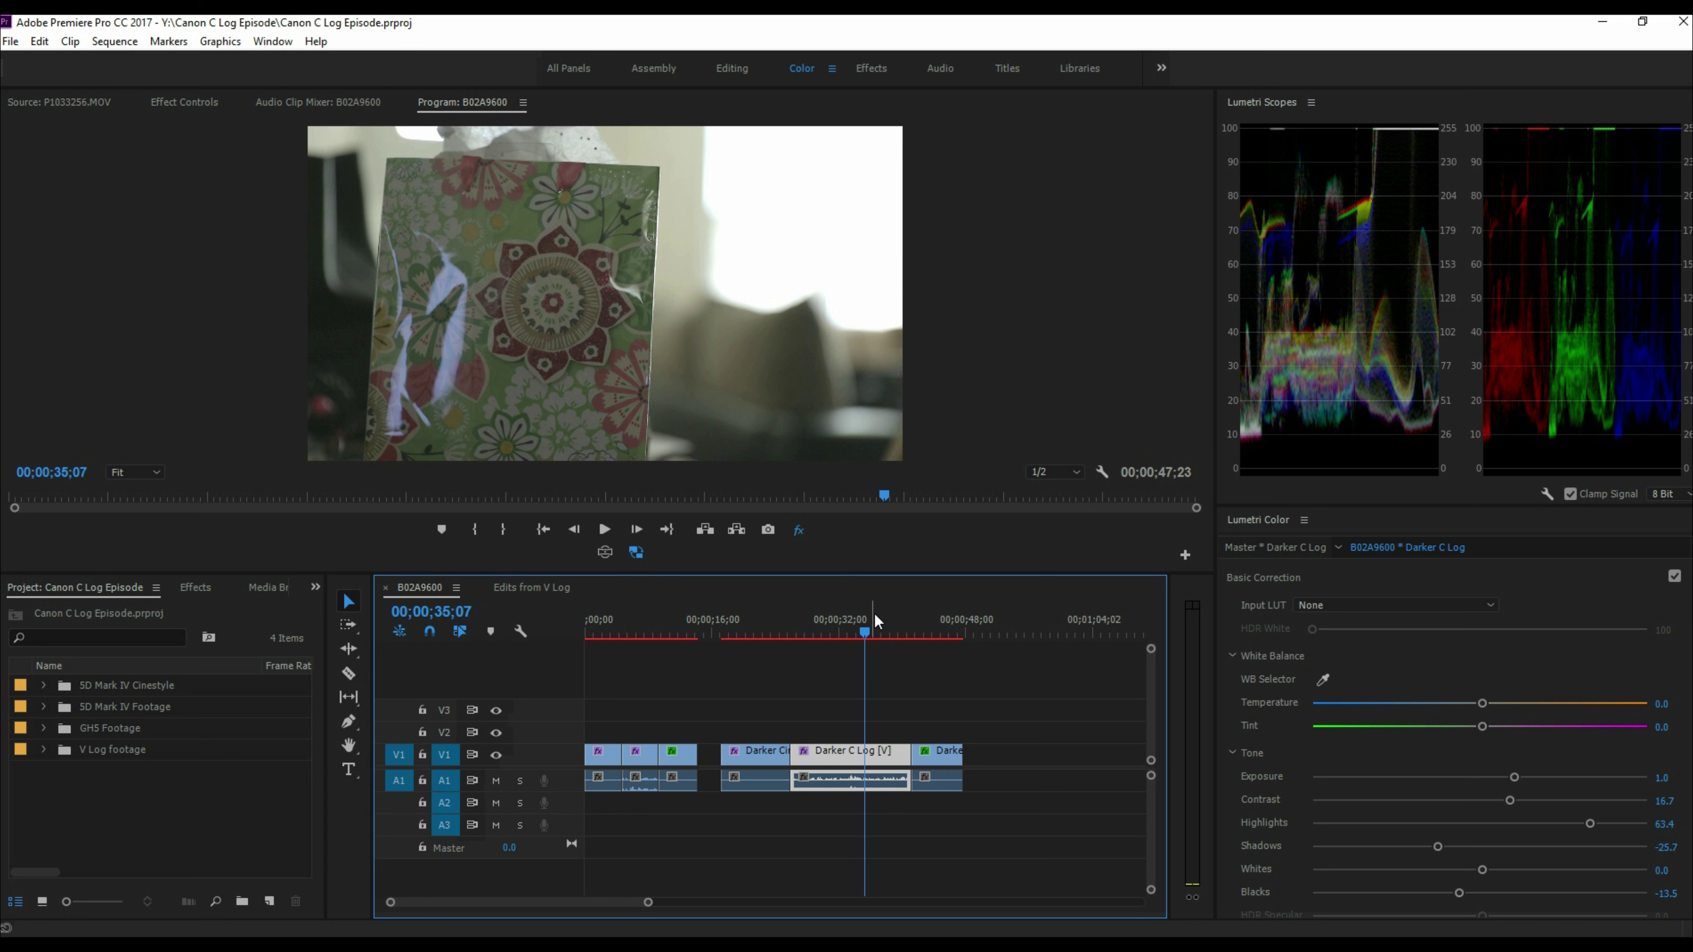
pyautogui.click(929, 623)
pyautogui.click(846, 631)
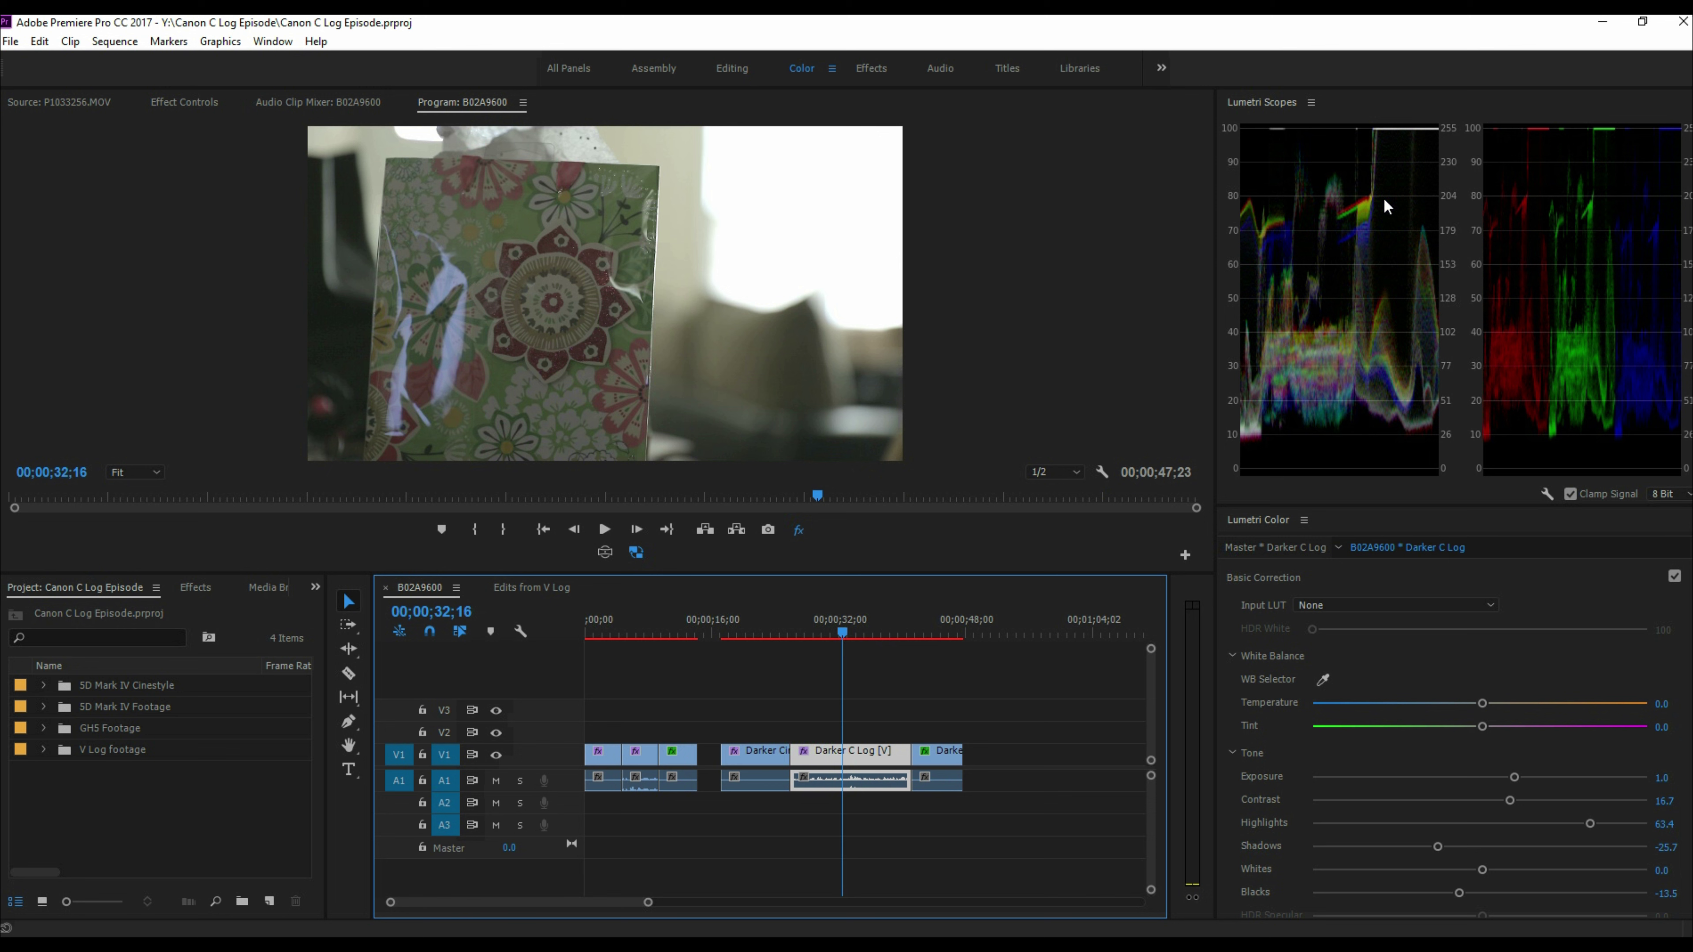
pyautogui.click(765, 627)
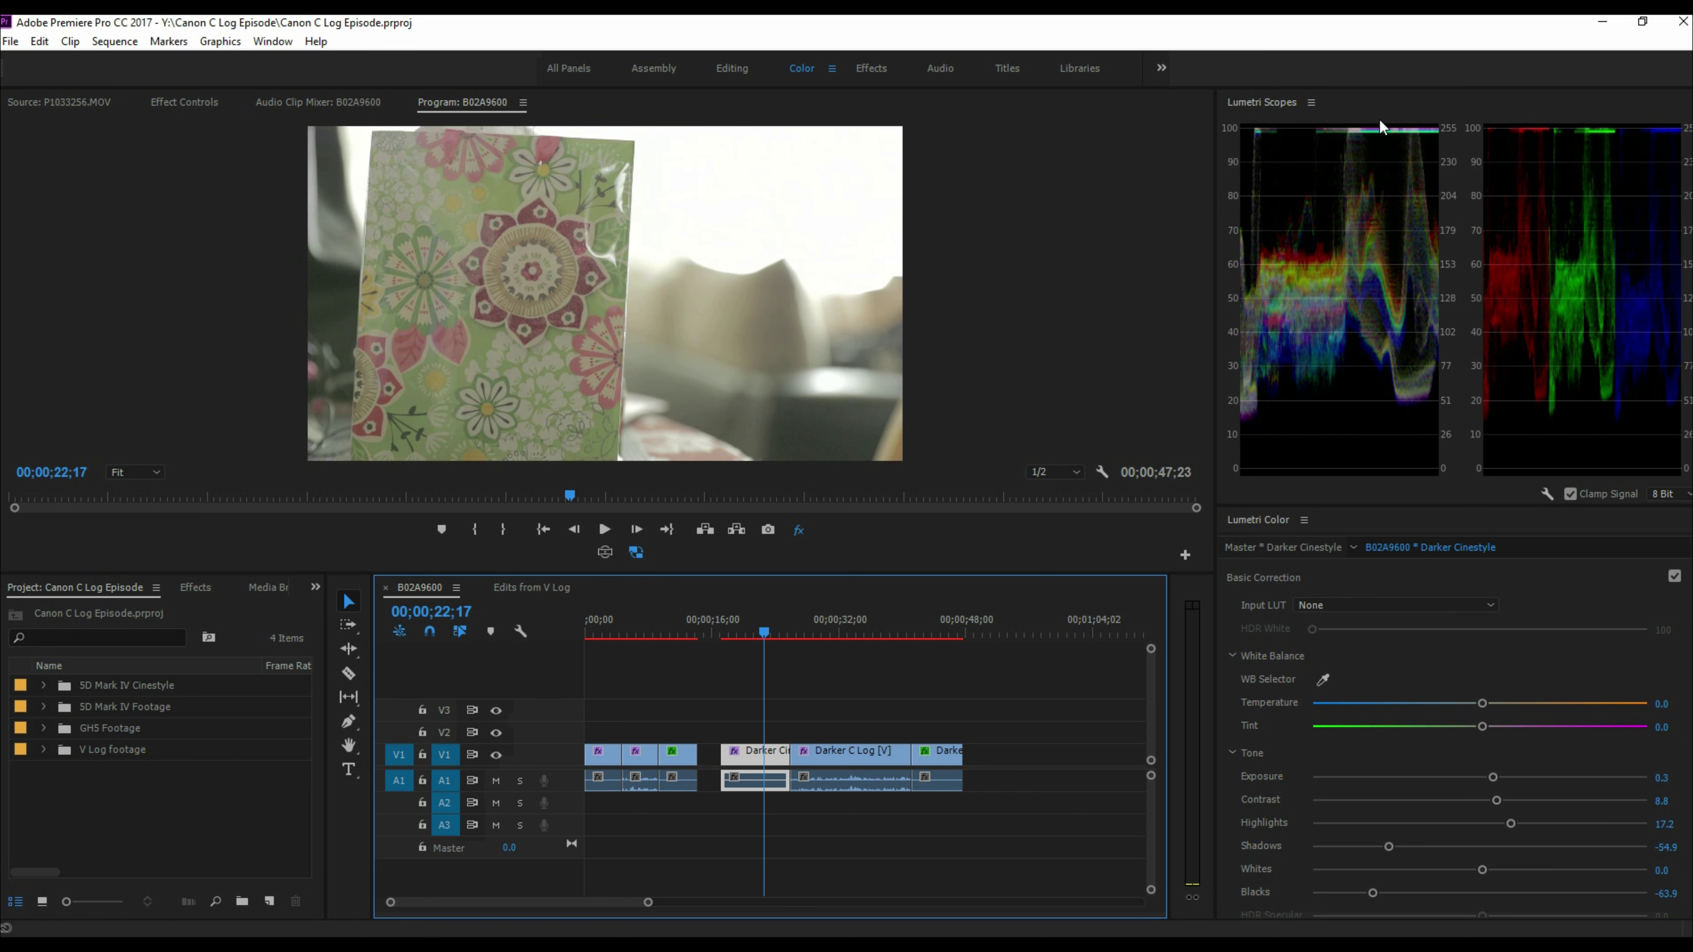